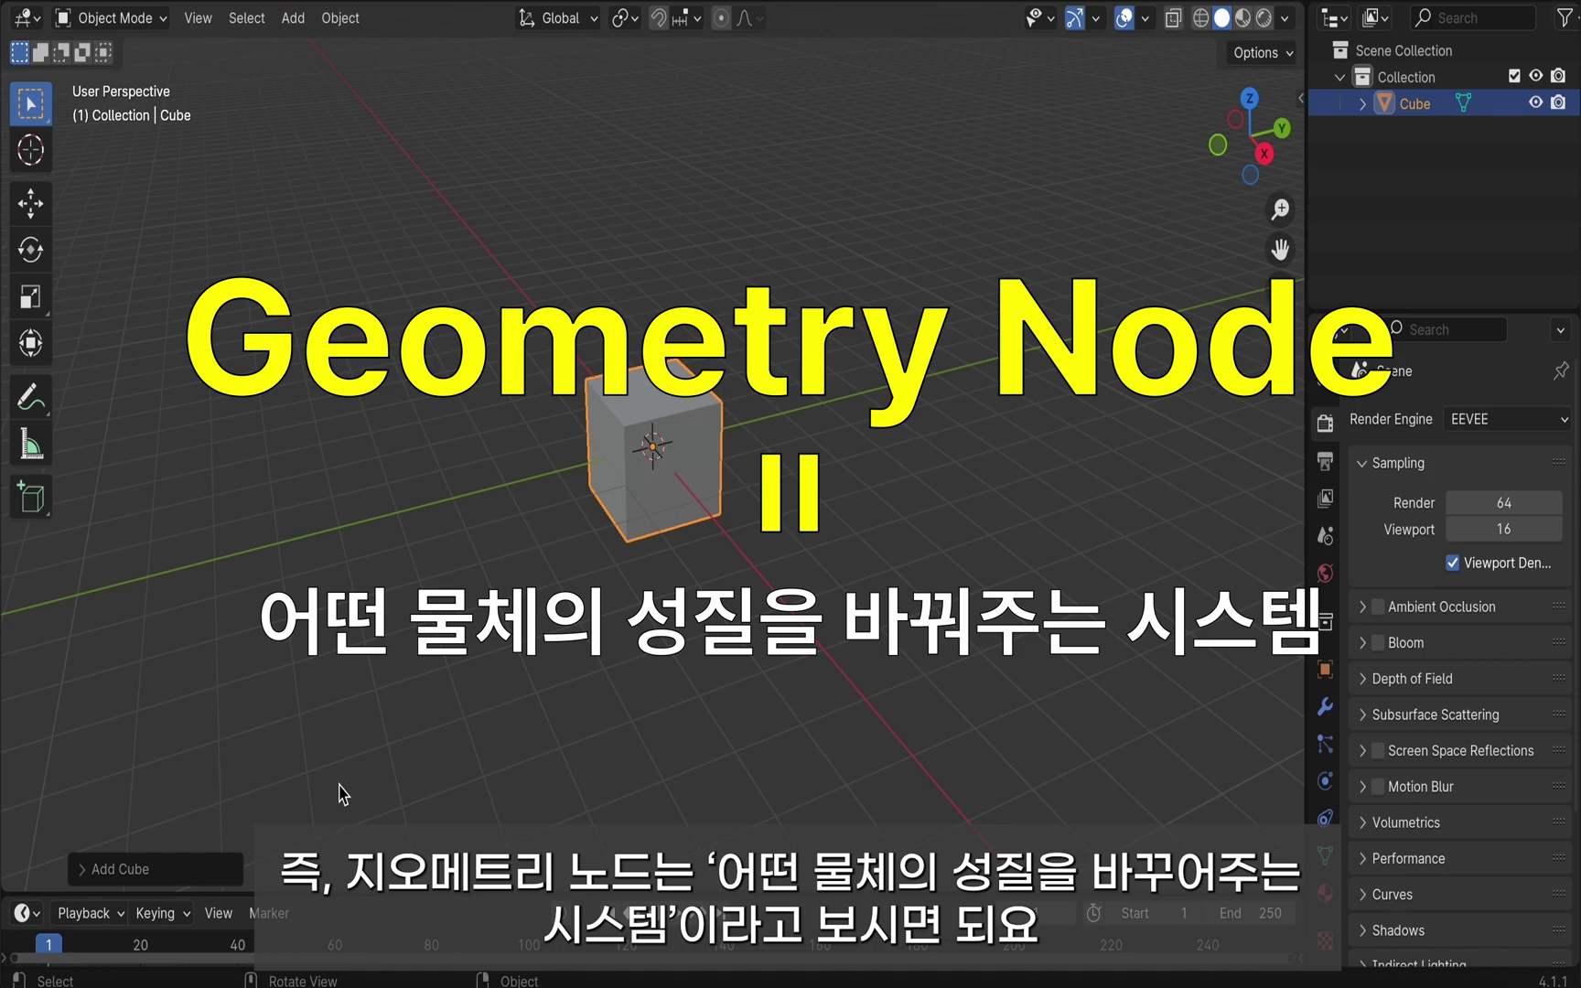
- Add a Subdivision Surface modifier (Catmull-Clark, viewport level 1, render 2) to the cube
{"action": "left_click", "coordinate": [1323, 707]}
{"action": "left_click", "coordinate": [1454, 419]}
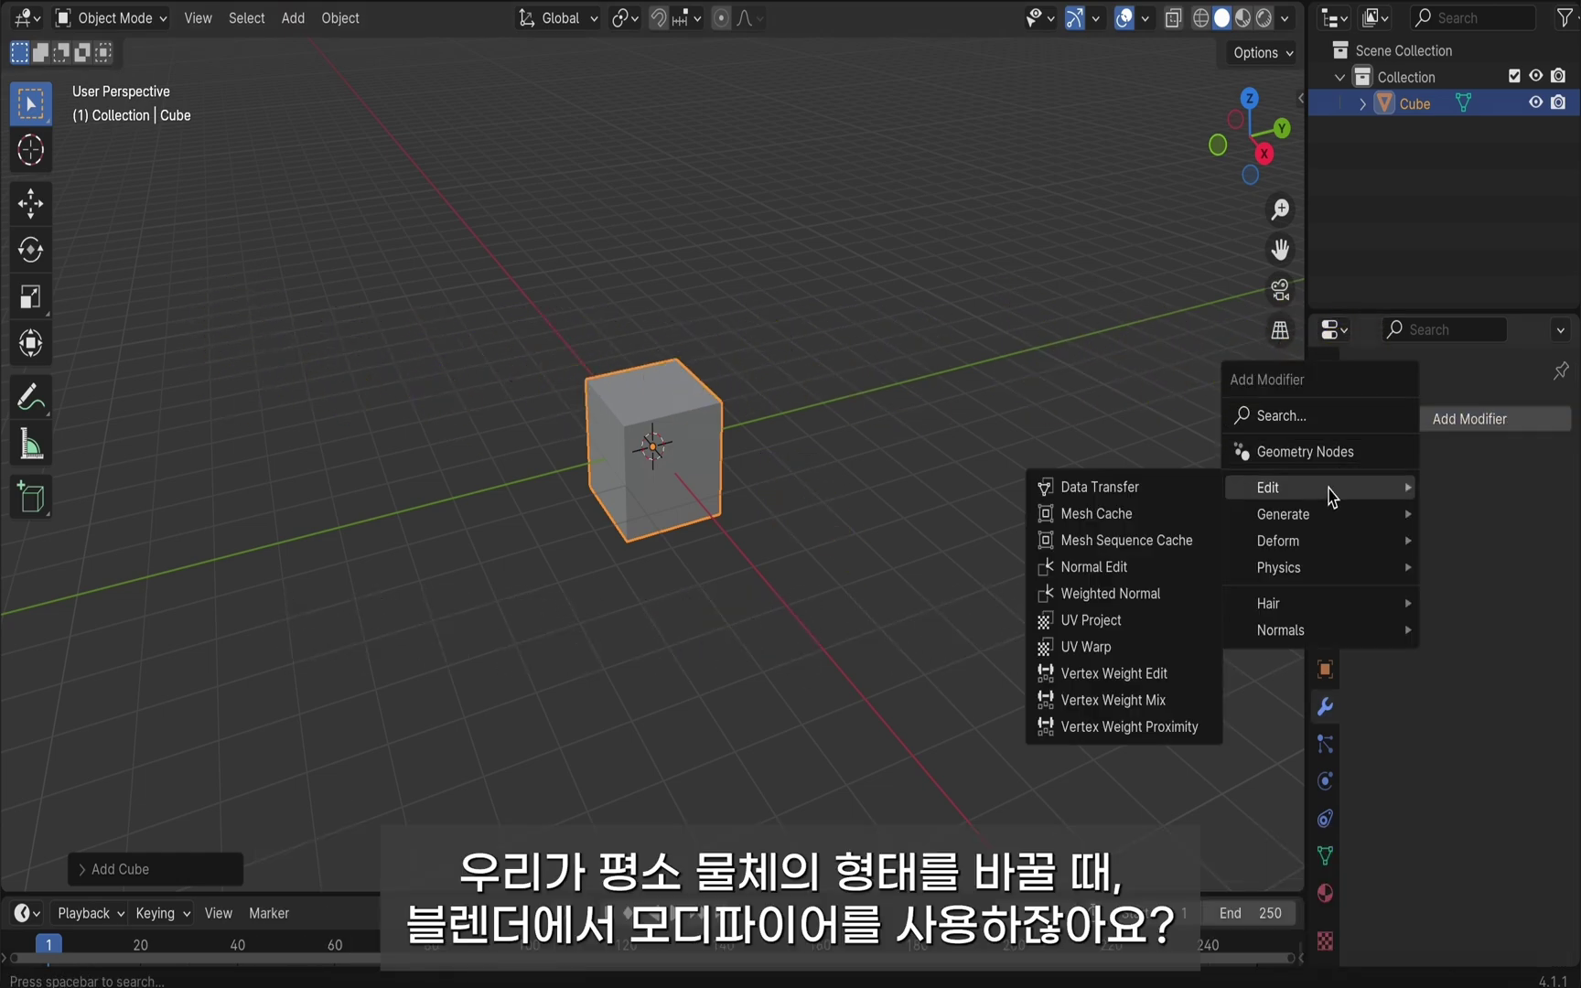
{"action": "mouse_move", "coordinate": [1283, 514]}
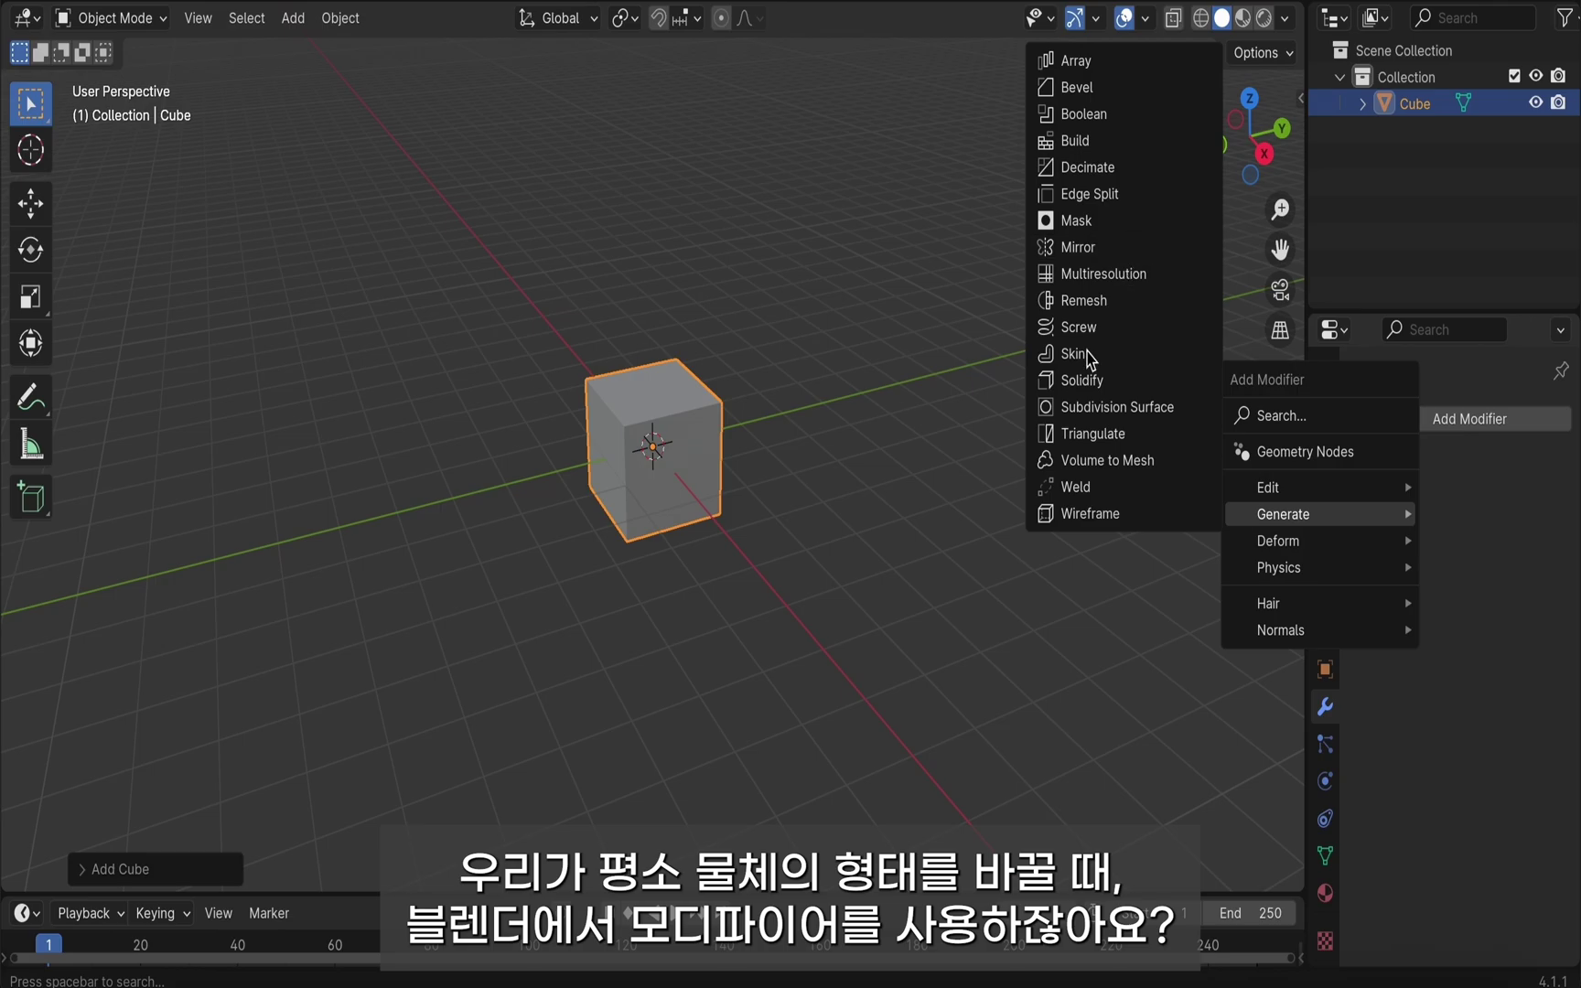
{"action": "left_click", "coordinate": [1089, 417]}
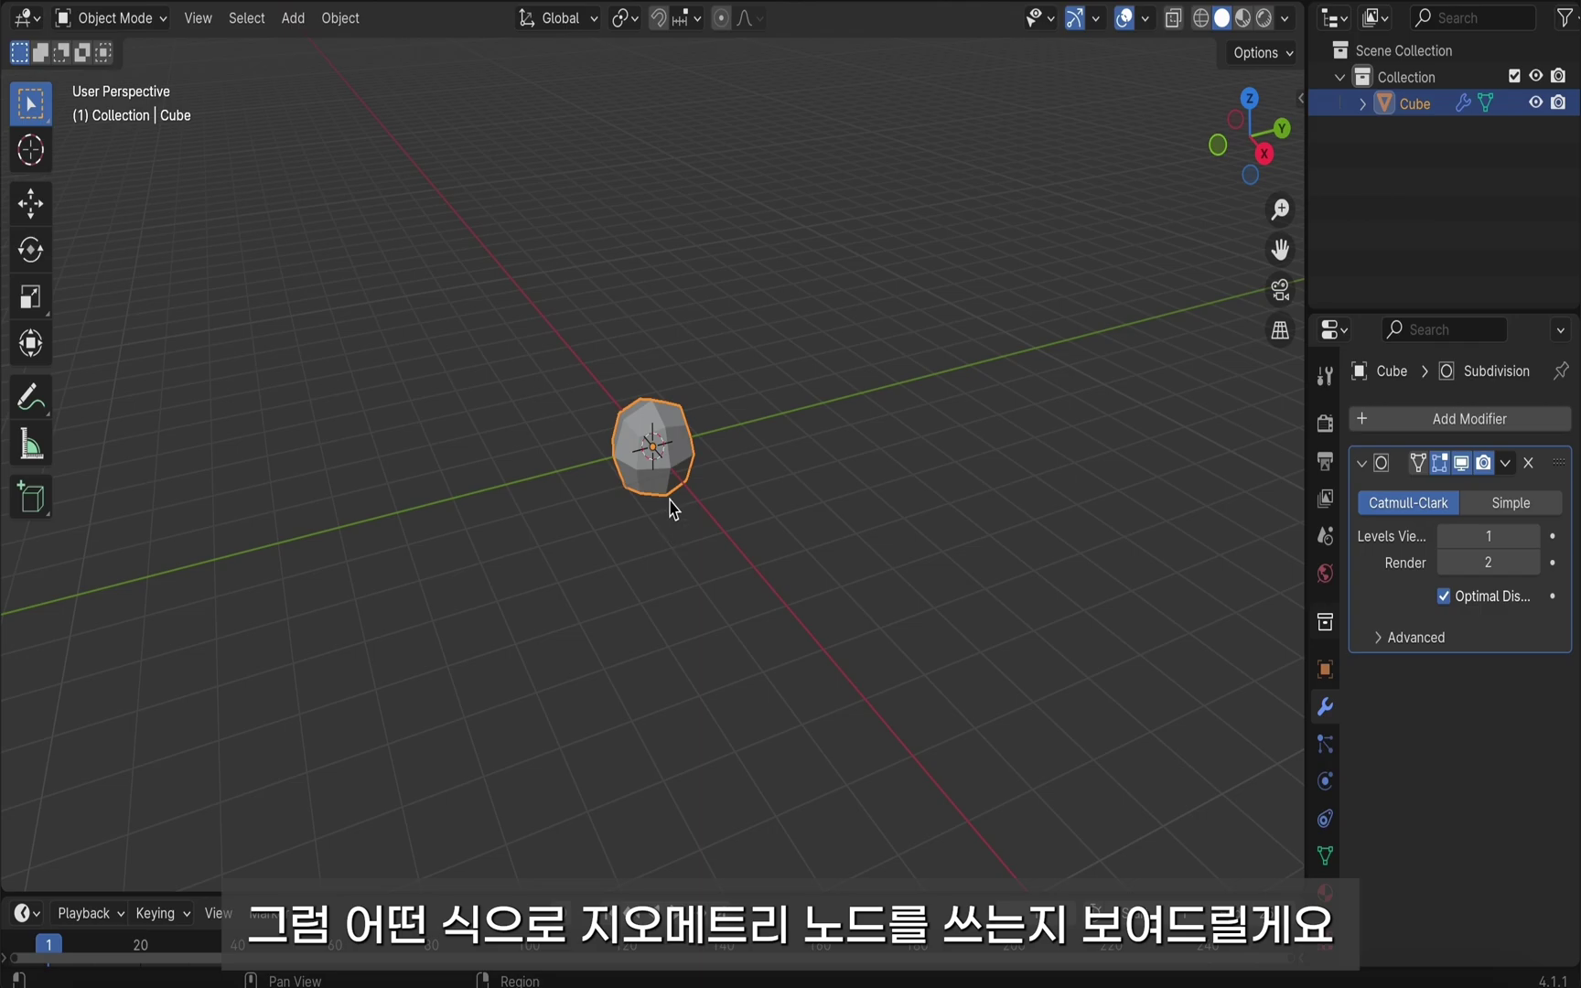
- Delete the subdivided cube and add a new mesh cube at the origin
{"action": "key", "text": "Delete"}
{"action": "key", "text": "shift+a"}
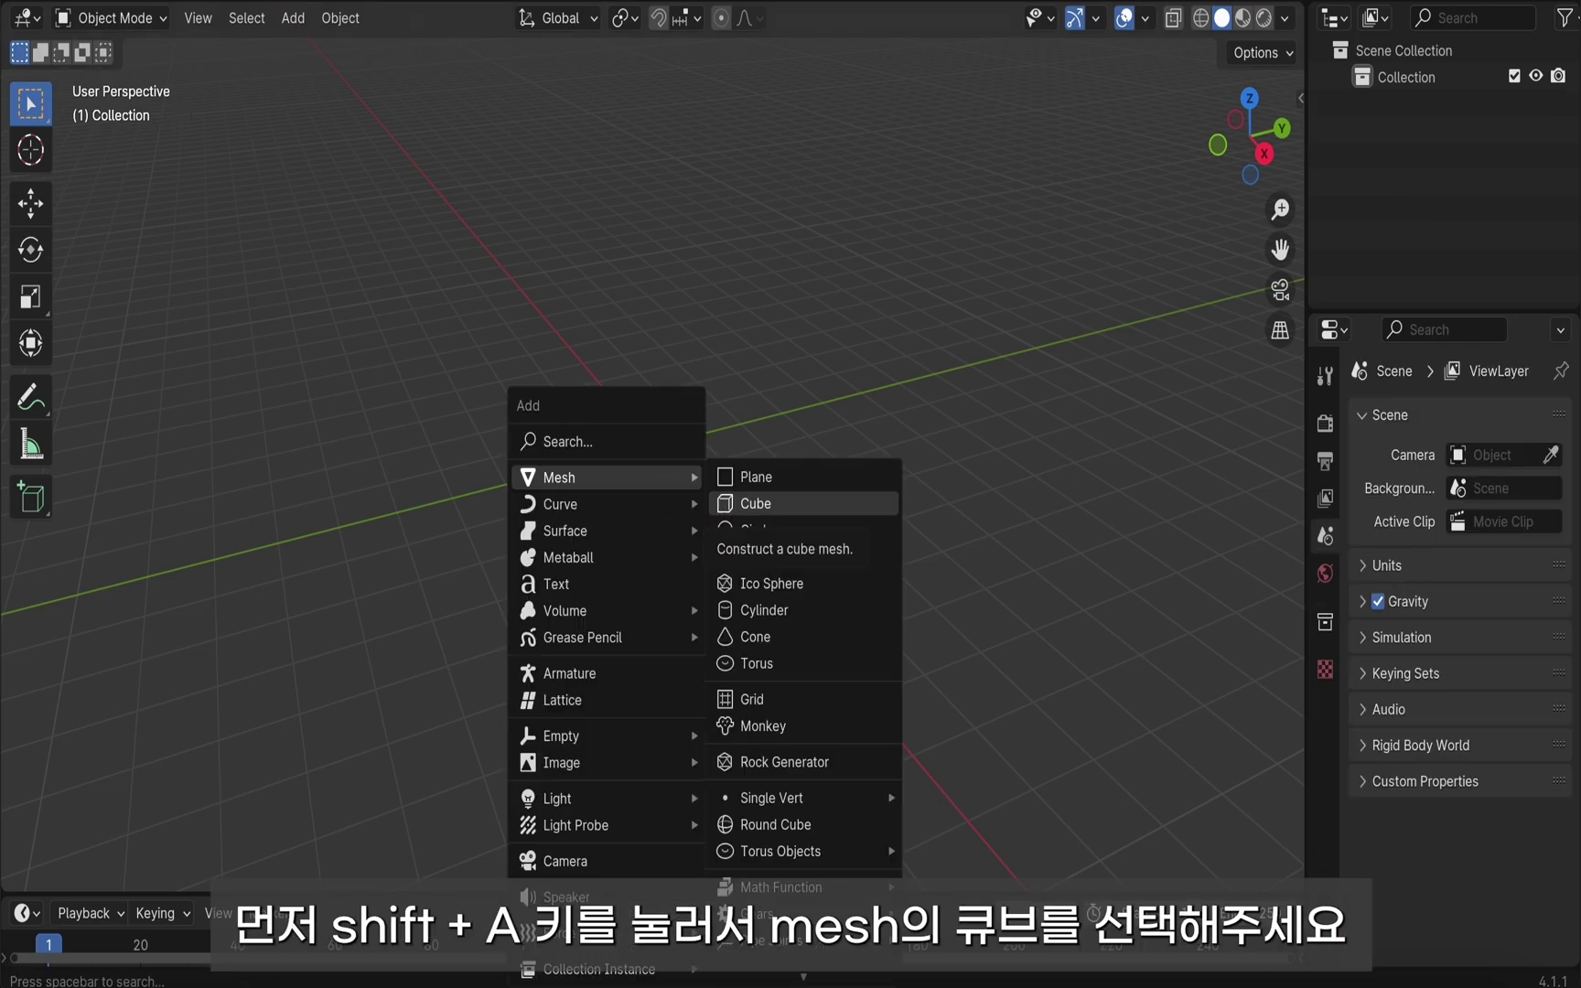
{"action": "left_click", "coordinate": [756, 503]}
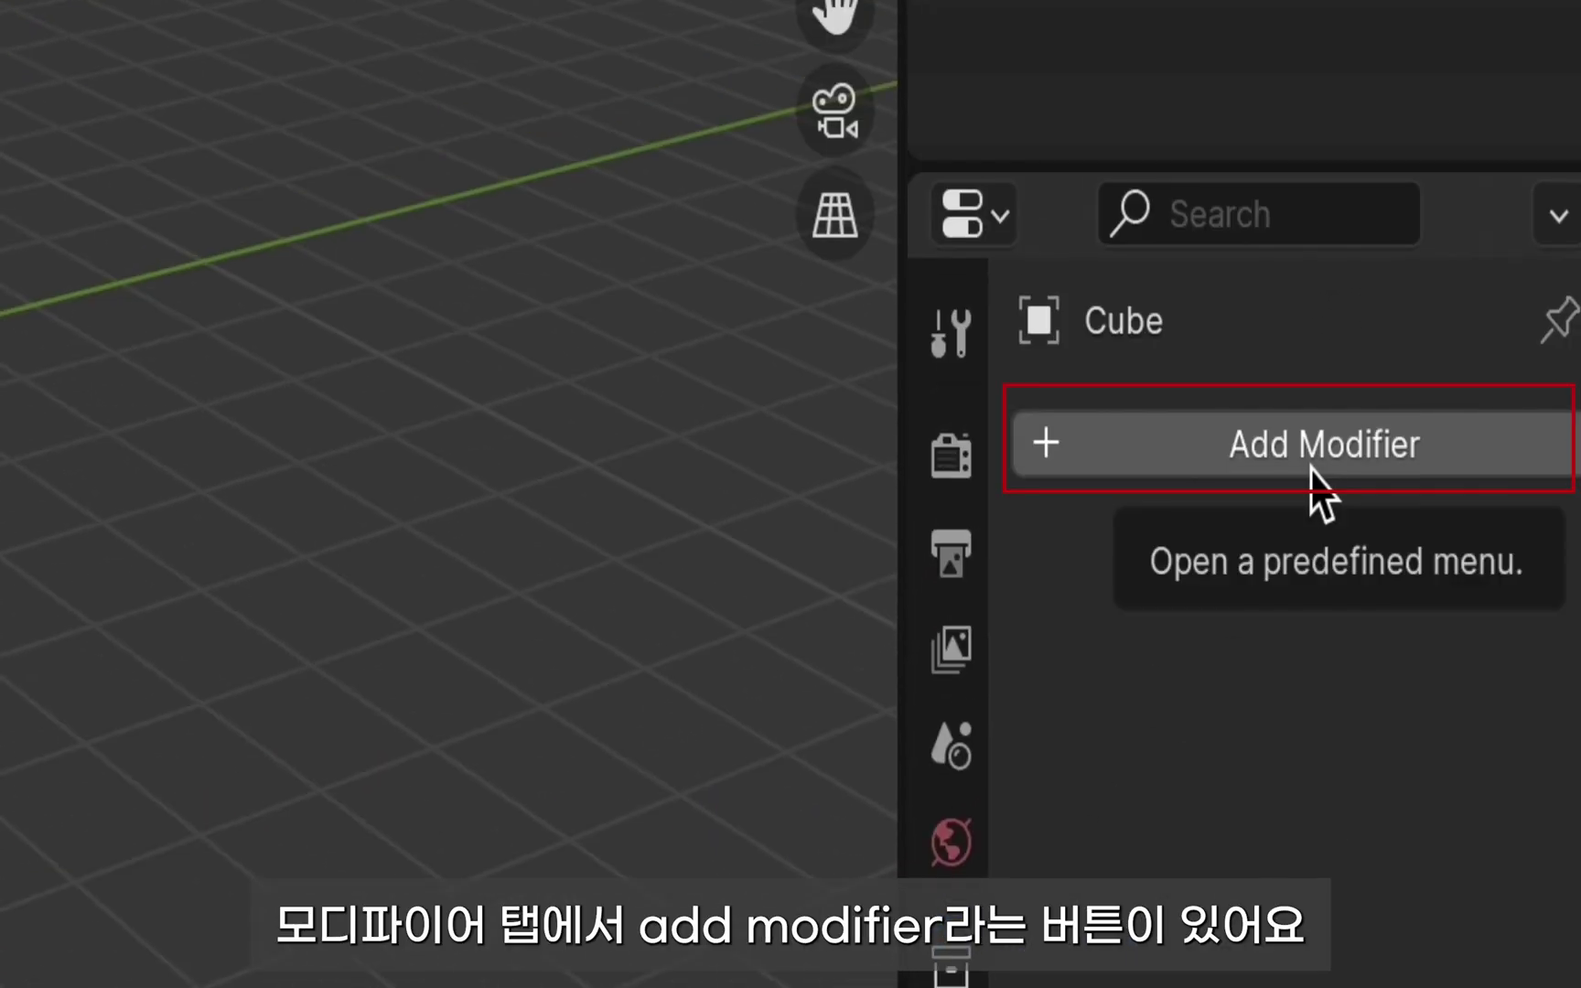
- Give the fresh cube a Geometry Nodes modifier with no node group assigned yet
{"action": "left_click", "coordinate": [1310, 469]}
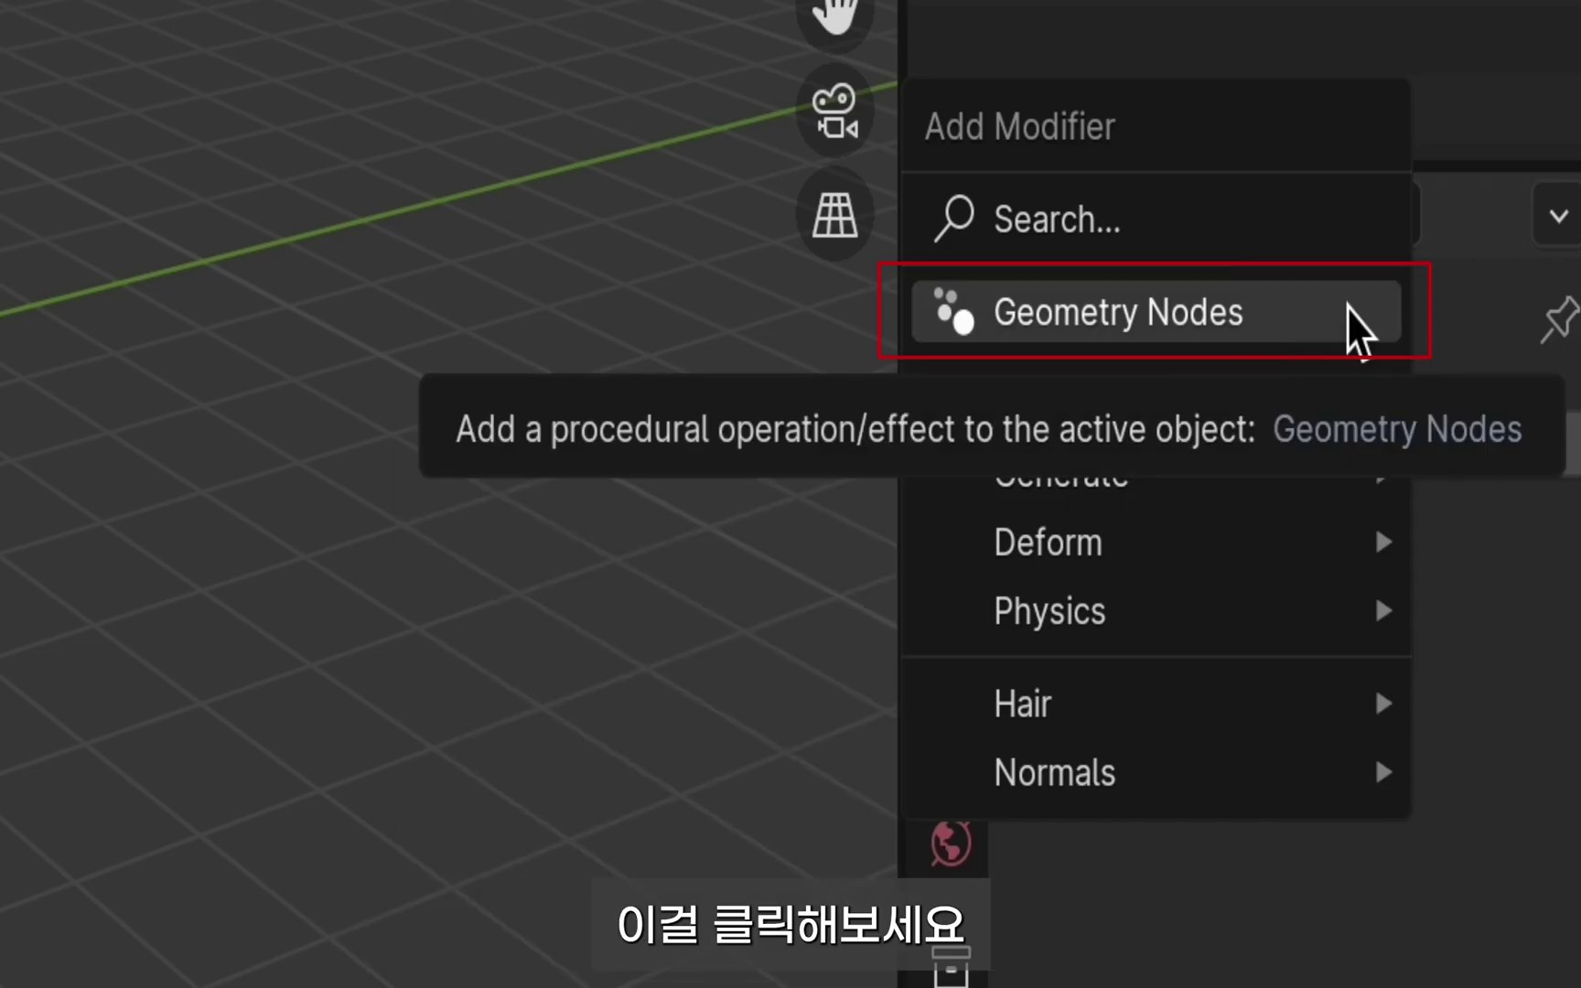
{"action": "left_click", "coordinate": [1347, 308]}
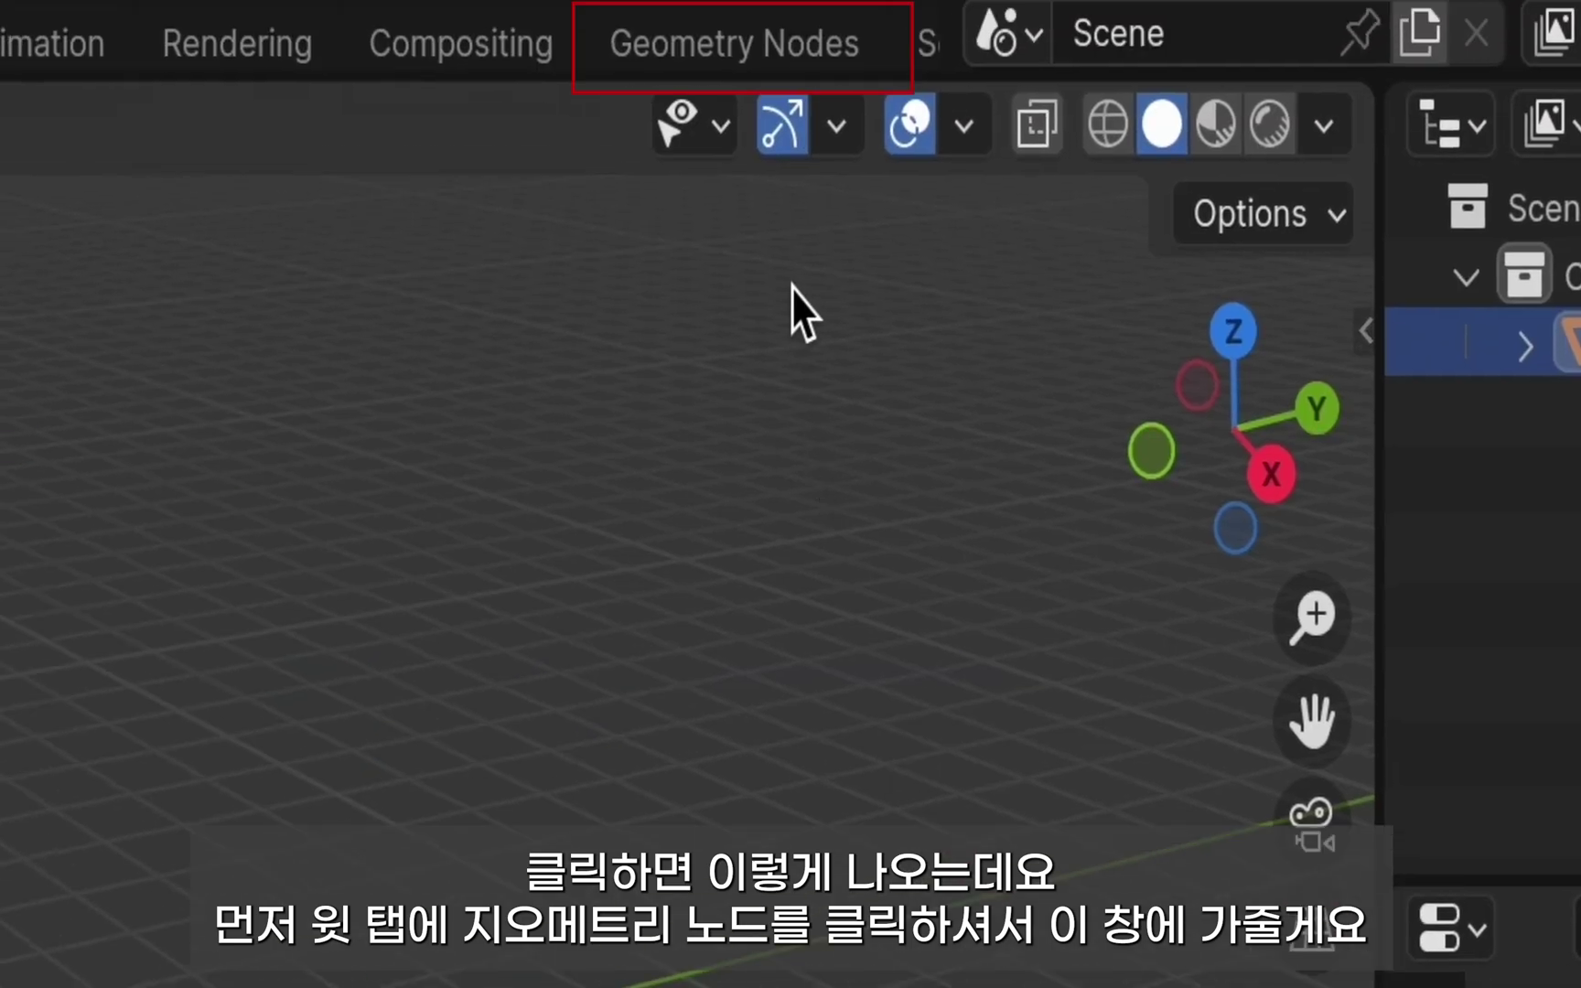
- Switch to the Geometry Nodes workspace, showing the cube's eight vertex positions in the spreadsheet
{"action": "left_click", "coordinate": [766, 55]}
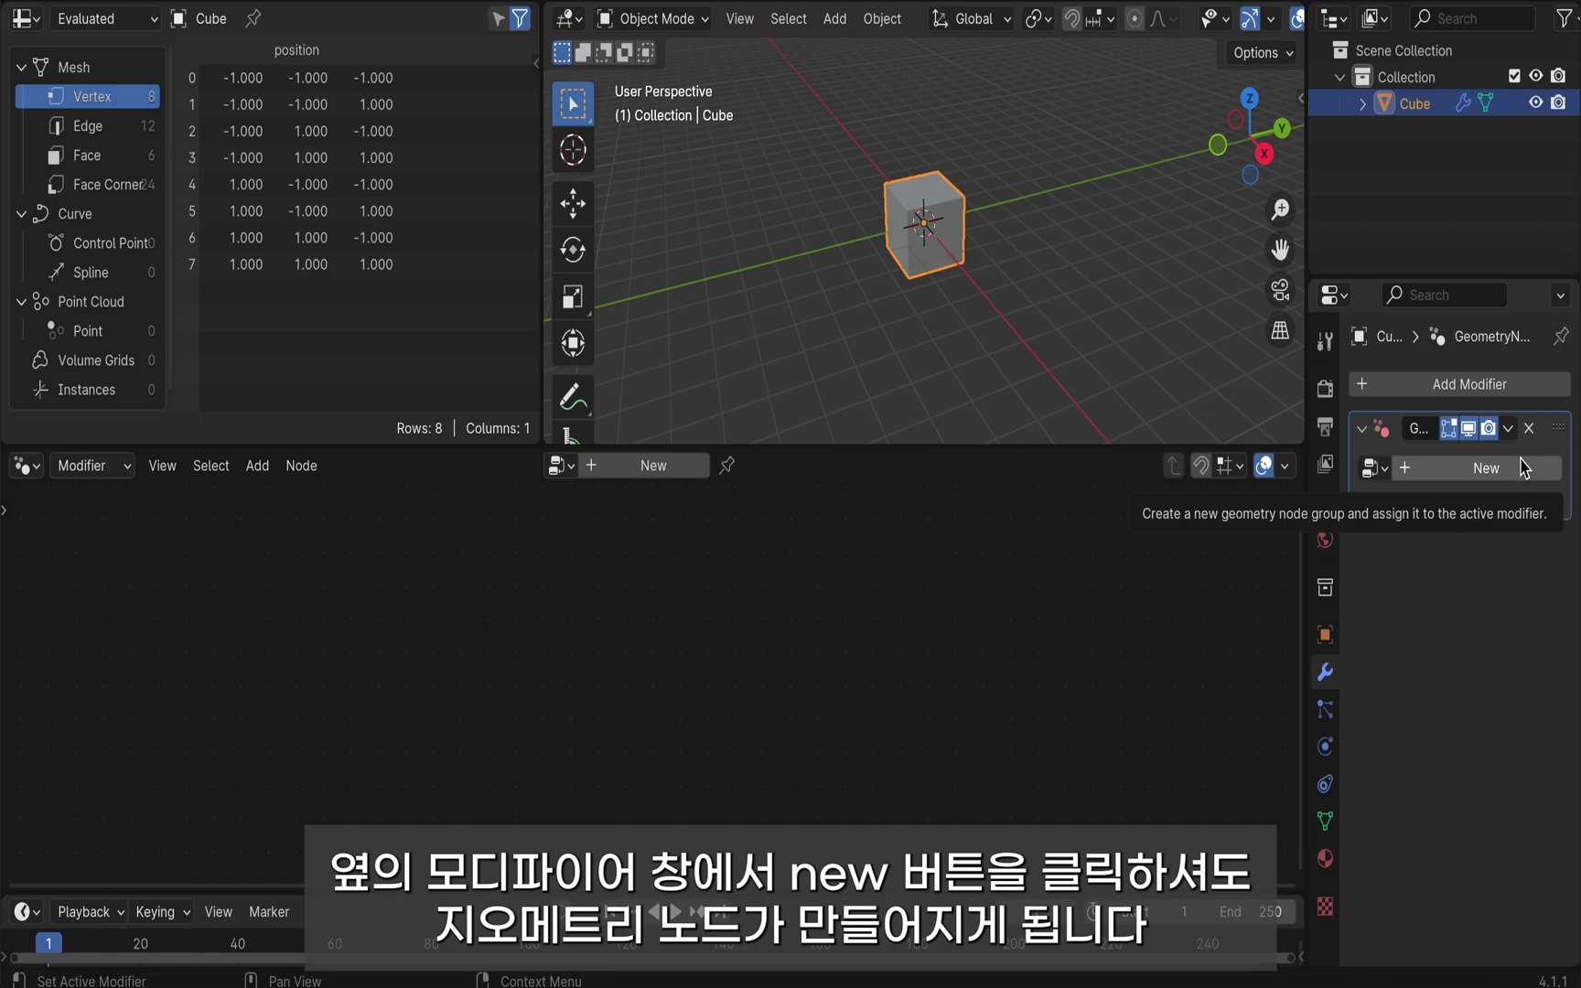
- Create a new Geometry Nodes group with Group Input geometry linked directly to Group Output
{"action": "left_click", "coordinate": [648, 467]}
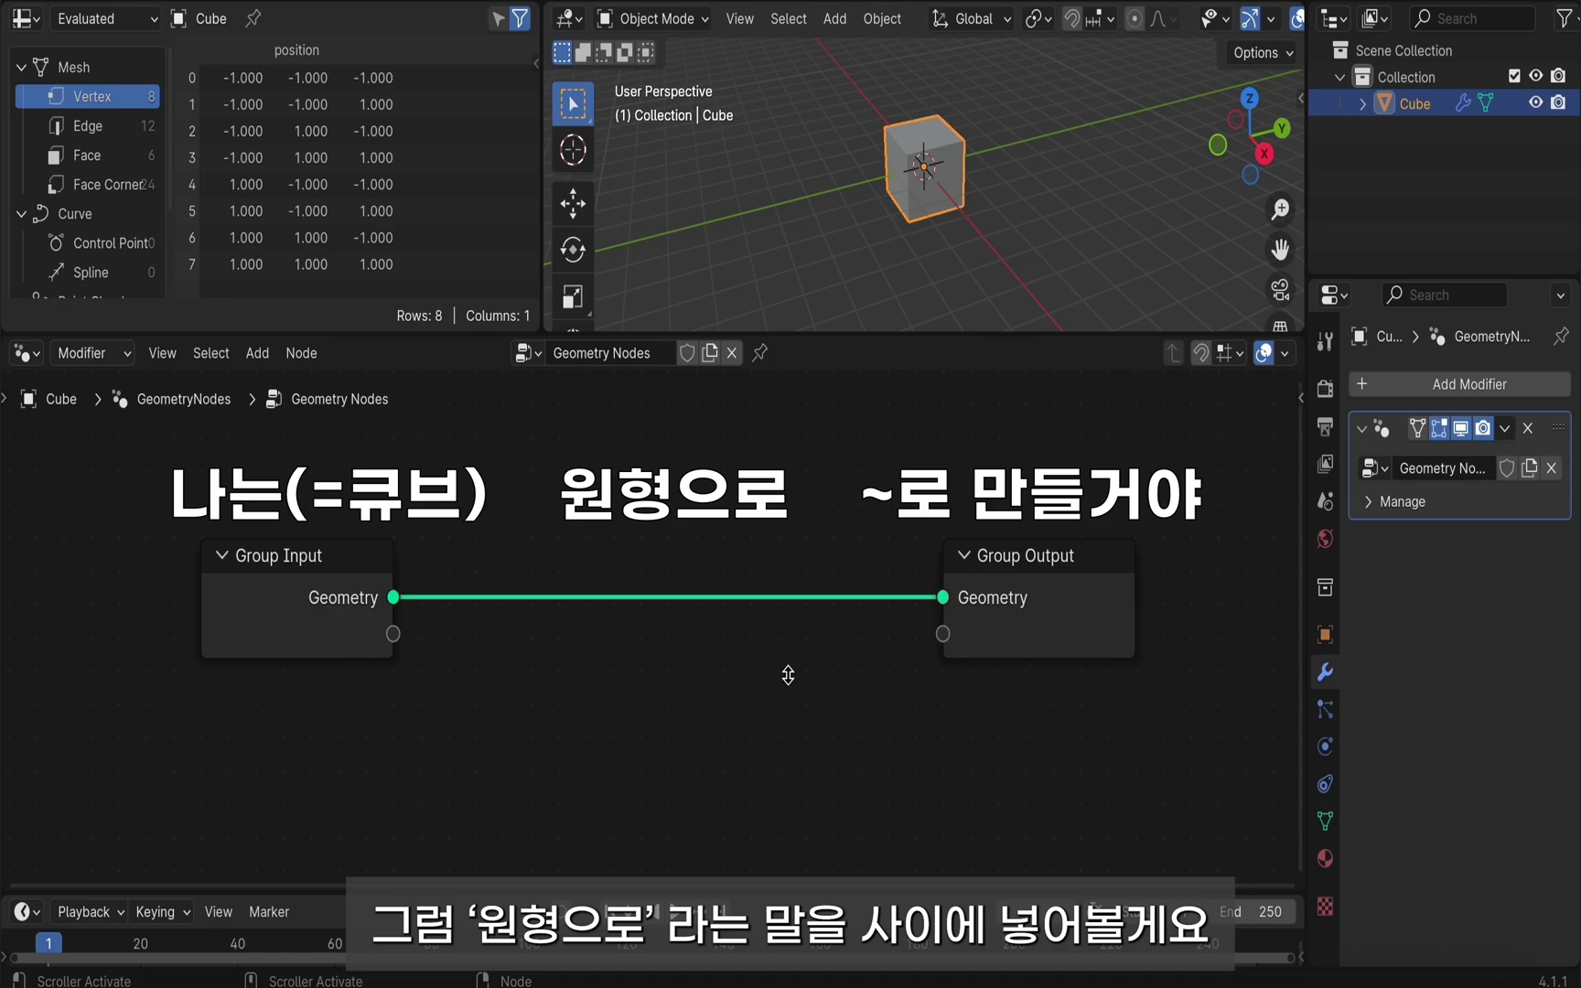
- Add a UV Sphere node (32 segments, 16 rings, 1 m radius) found by searching 'sphere'
{"action": "key", "text": "shift+a"}
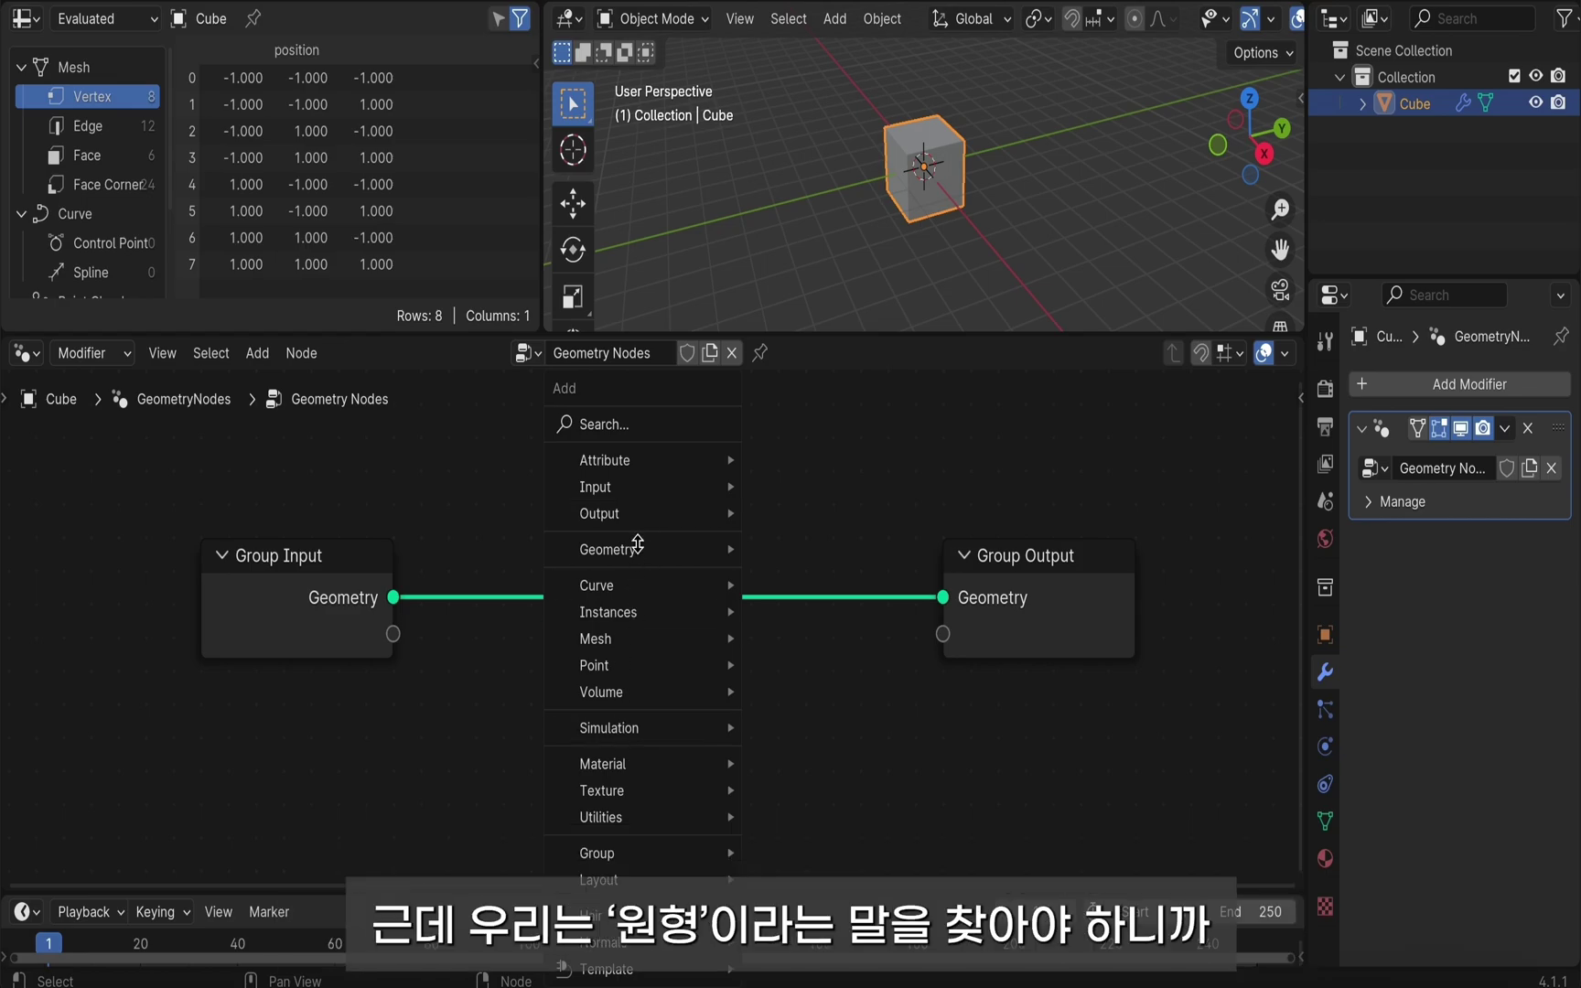
{"action": "mouse_move", "coordinate": [642, 424]}
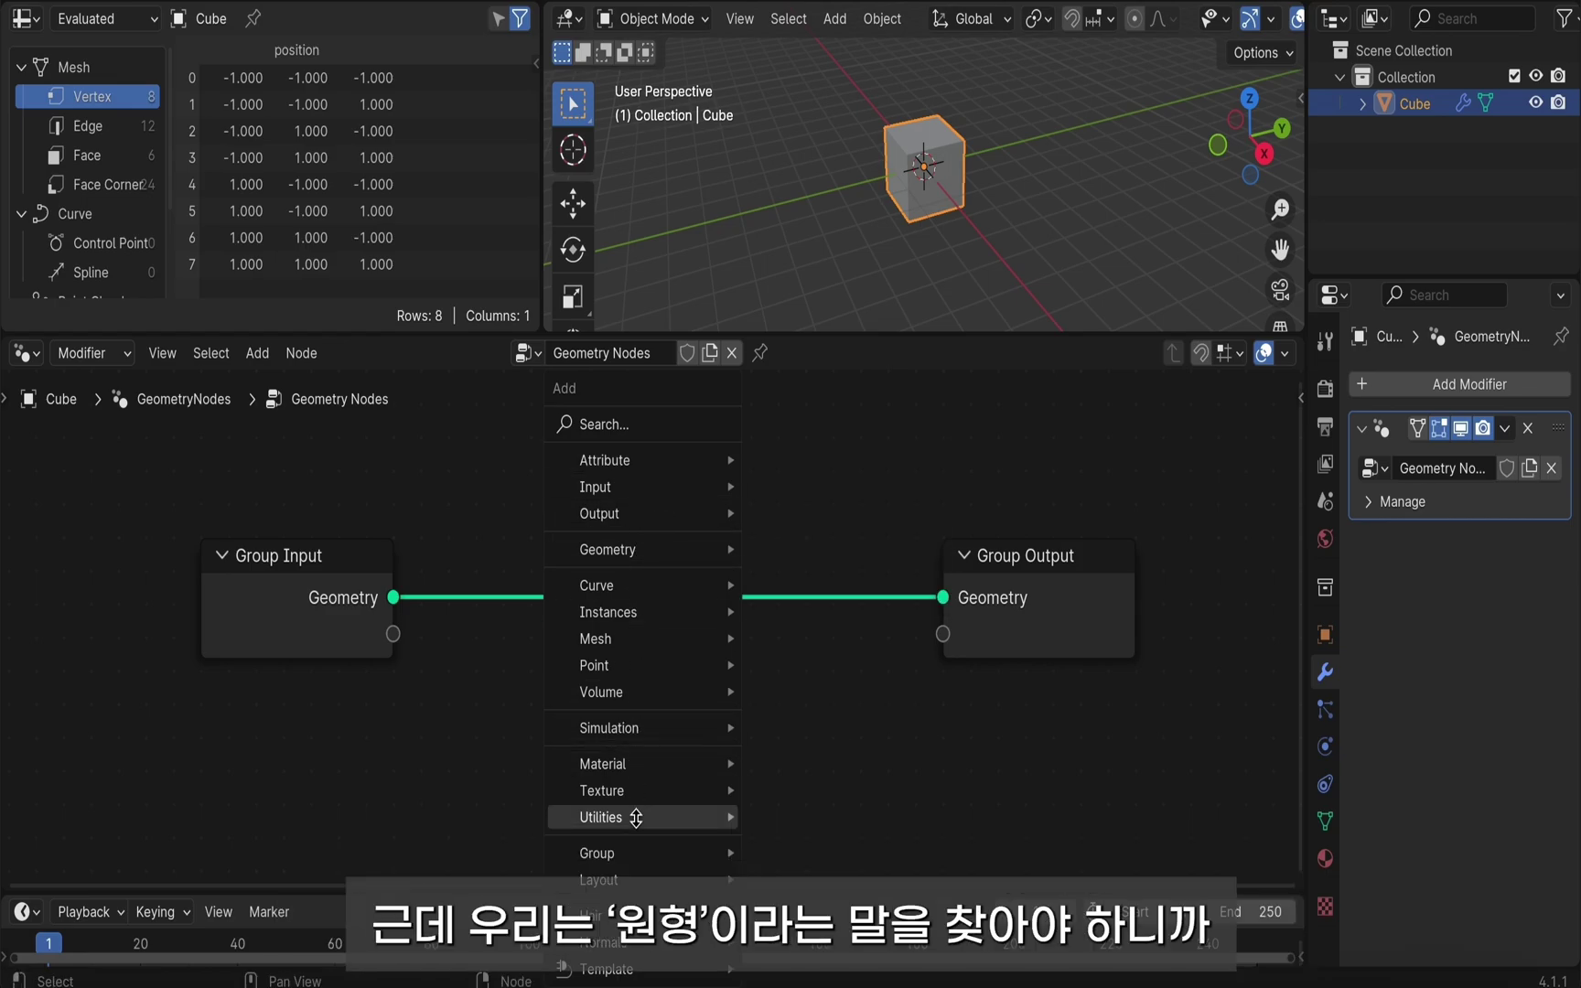
{"action": "left_click", "coordinate": [651, 434]}
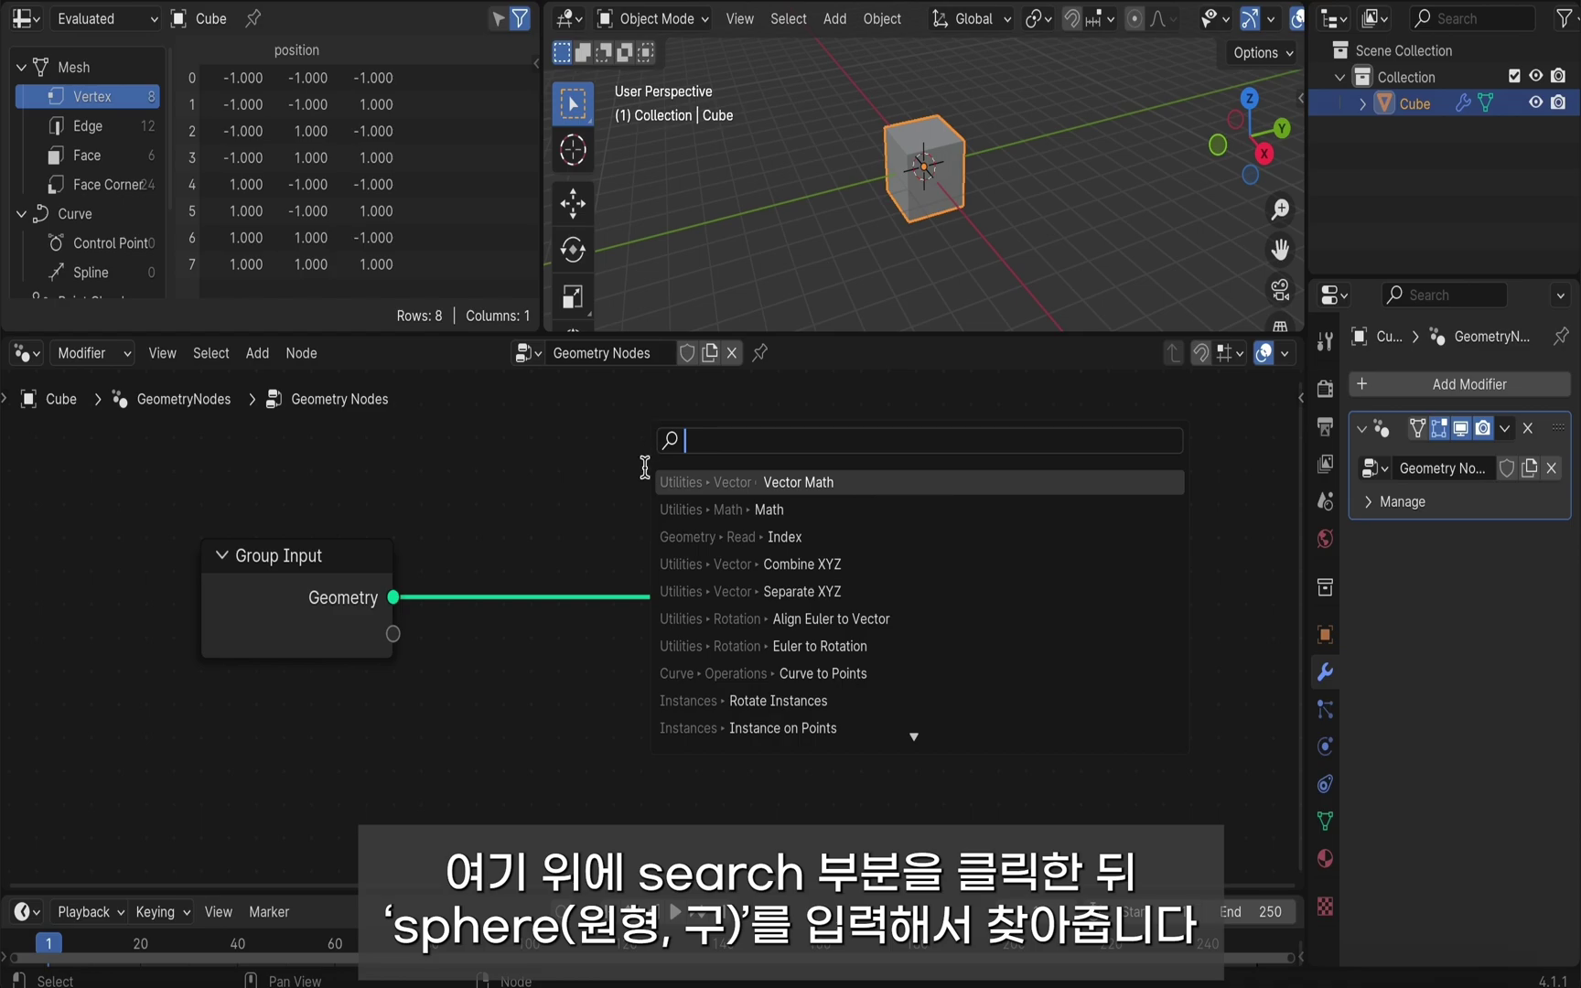
{"action": "type", "text": "sphere"}
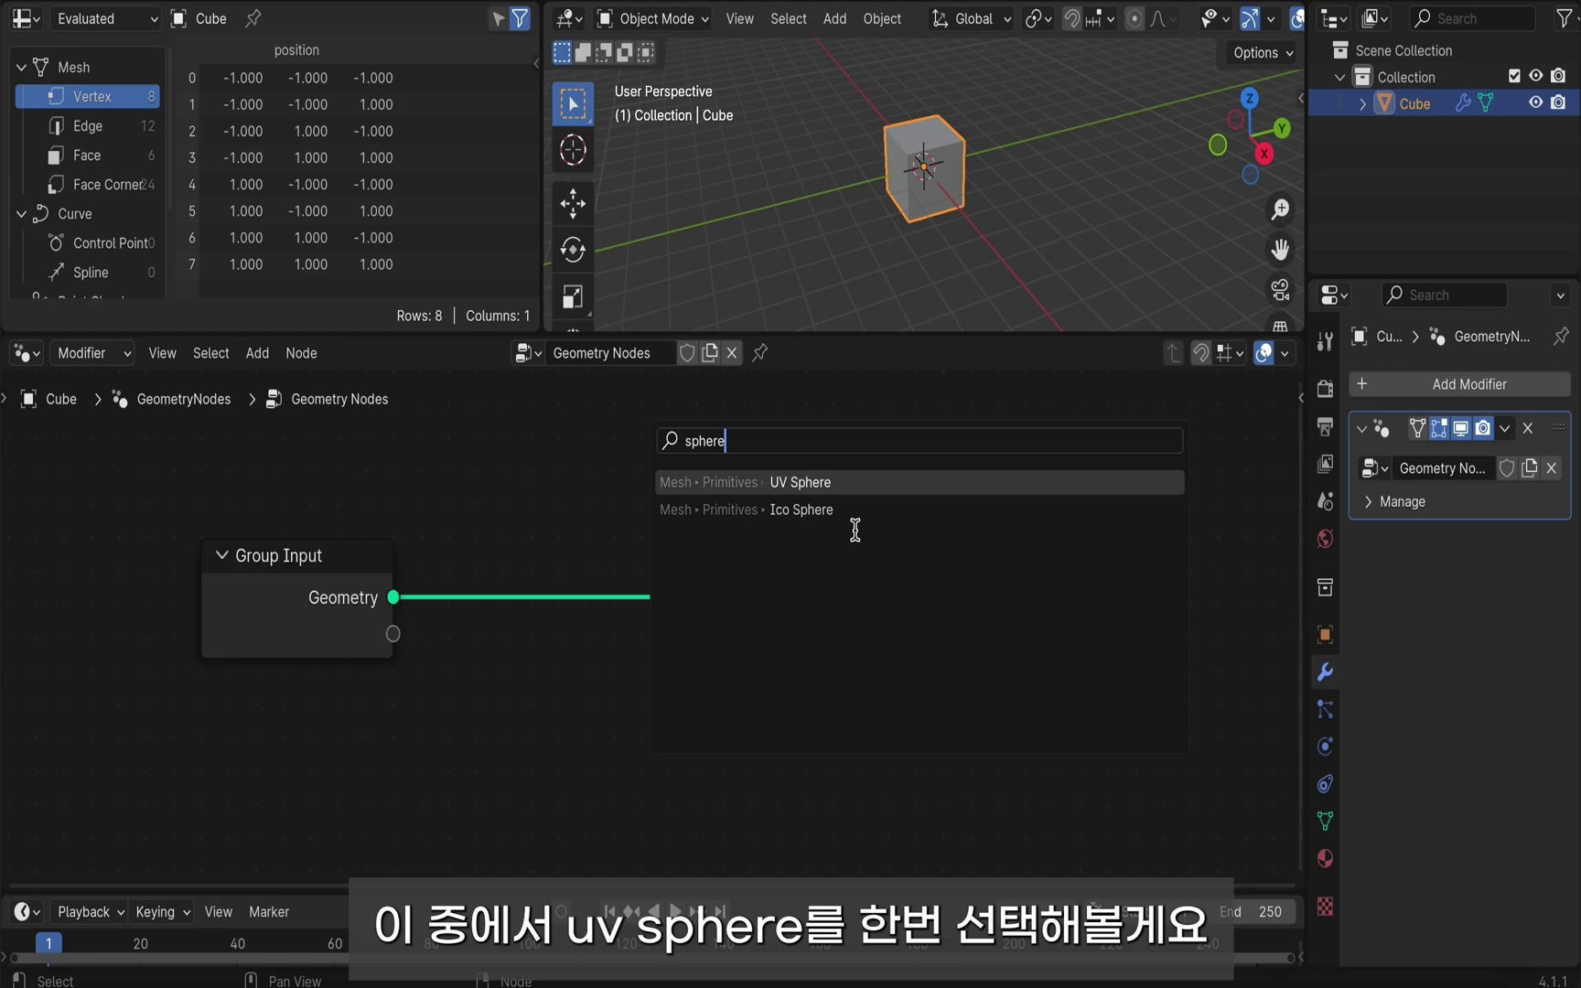
{"action": "left_click", "coordinate": [823, 480]}
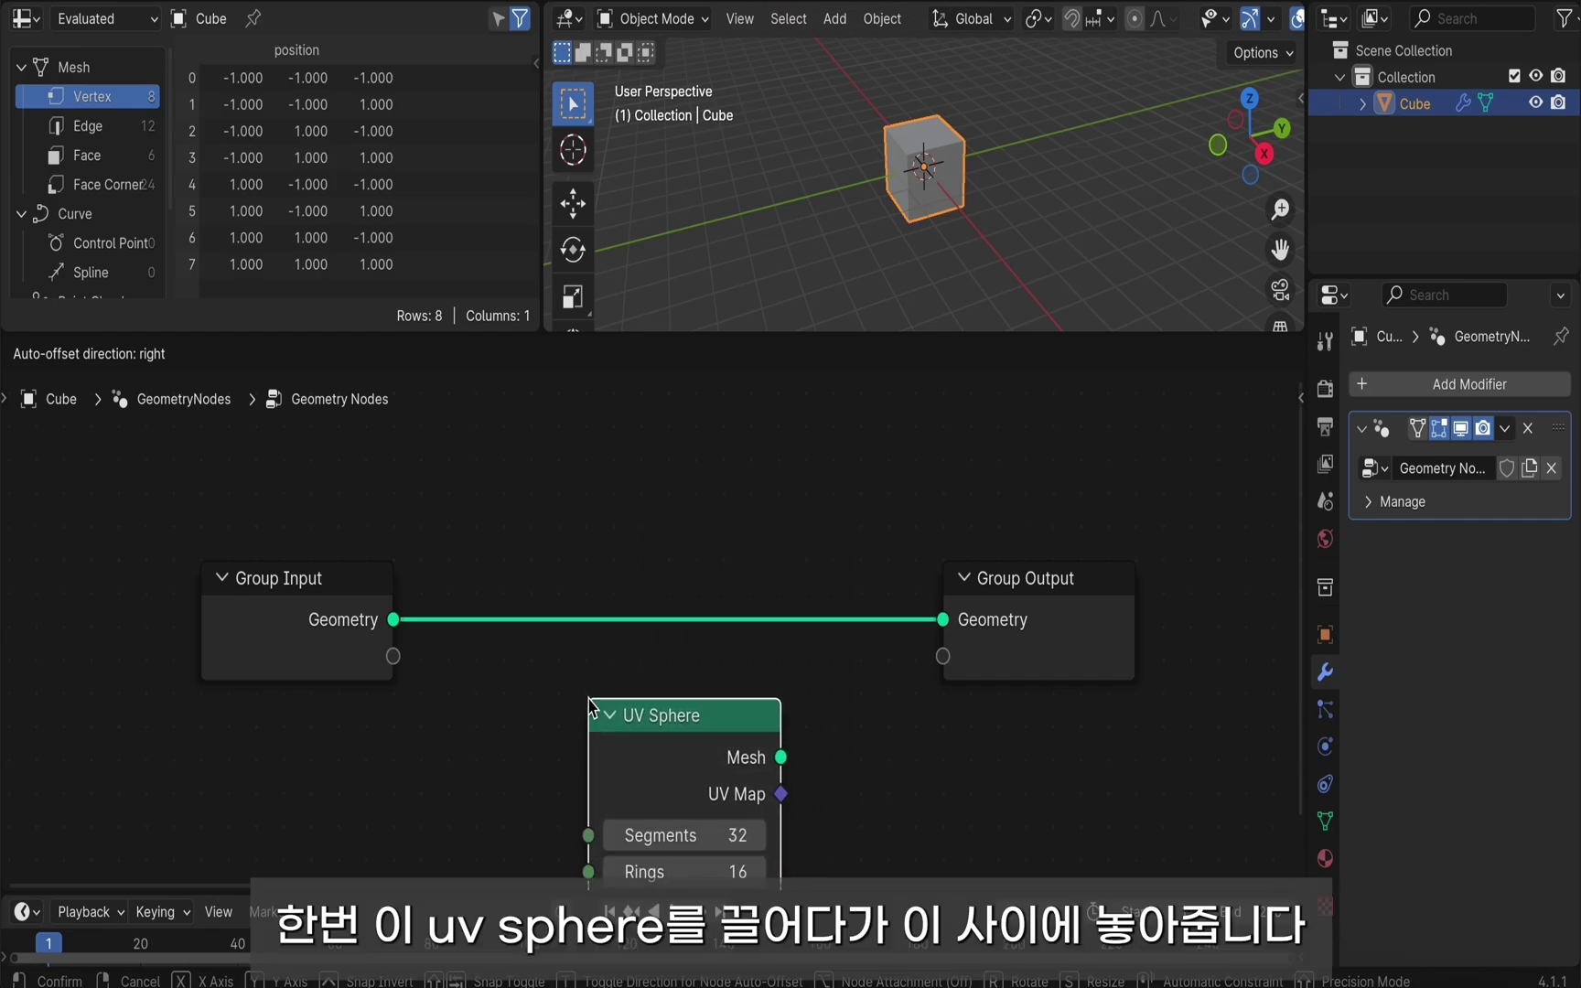
- Insert the UV Sphere on the Input–Output link, comparing via undo and redo, giving a 482-vertex sphere
{"action": "left_click", "coordinate": [566, 514]}
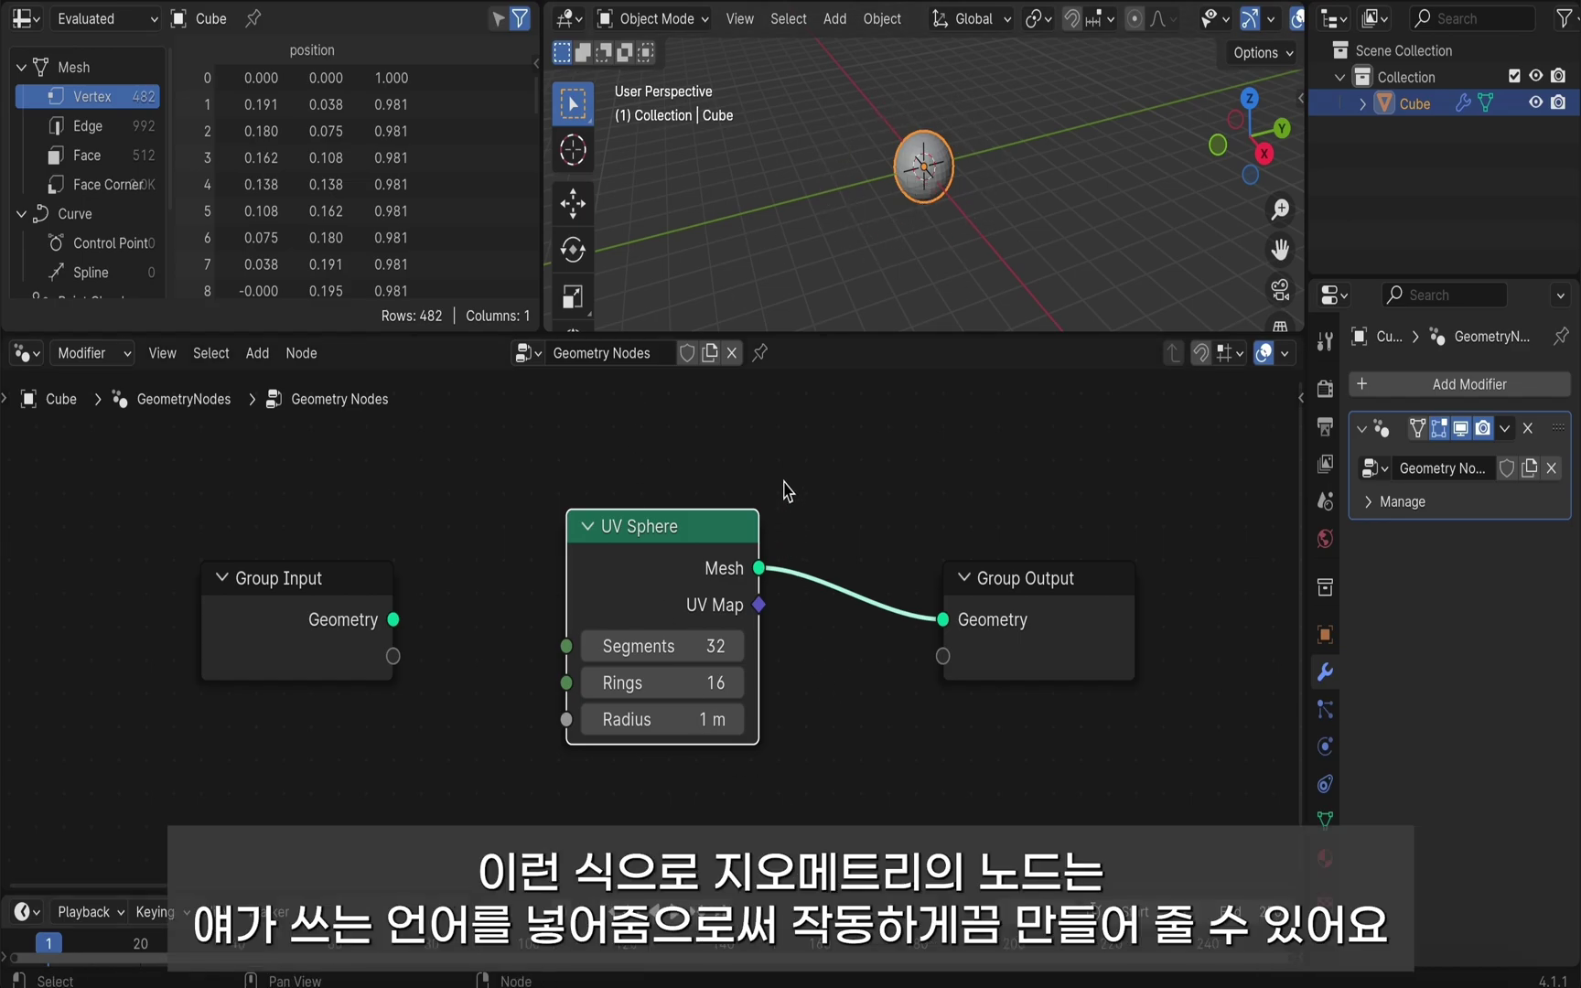
{"action": "key", "text": "ctrl+z"}
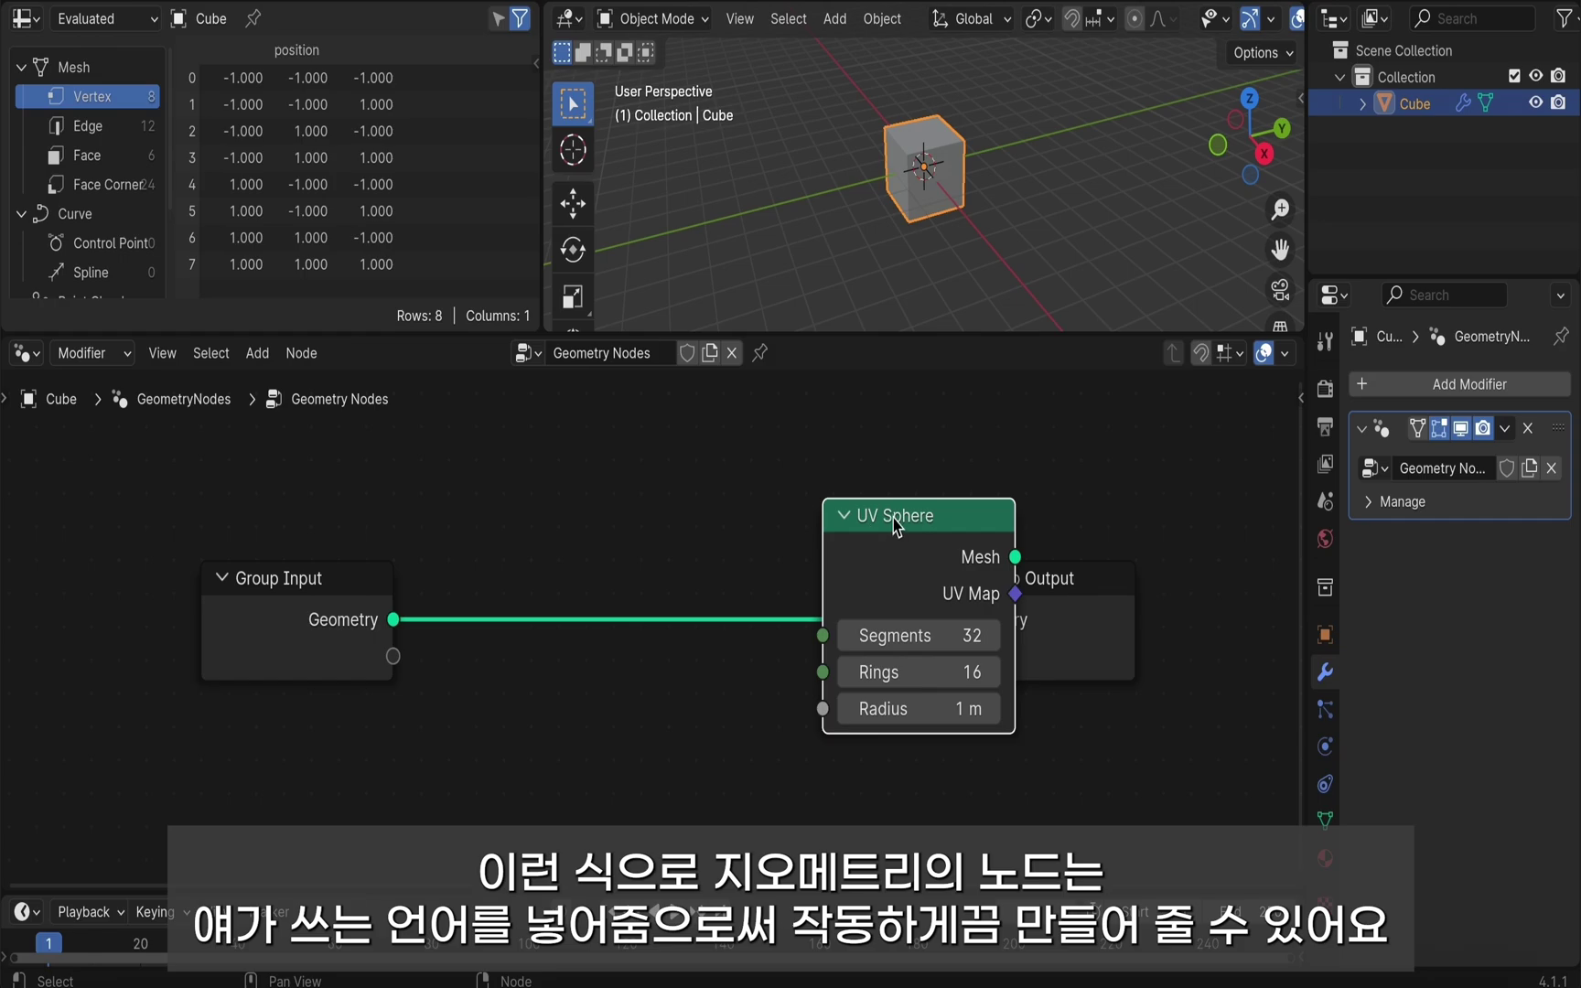
{"action": "key", "text": "ctrl+shift+z"}
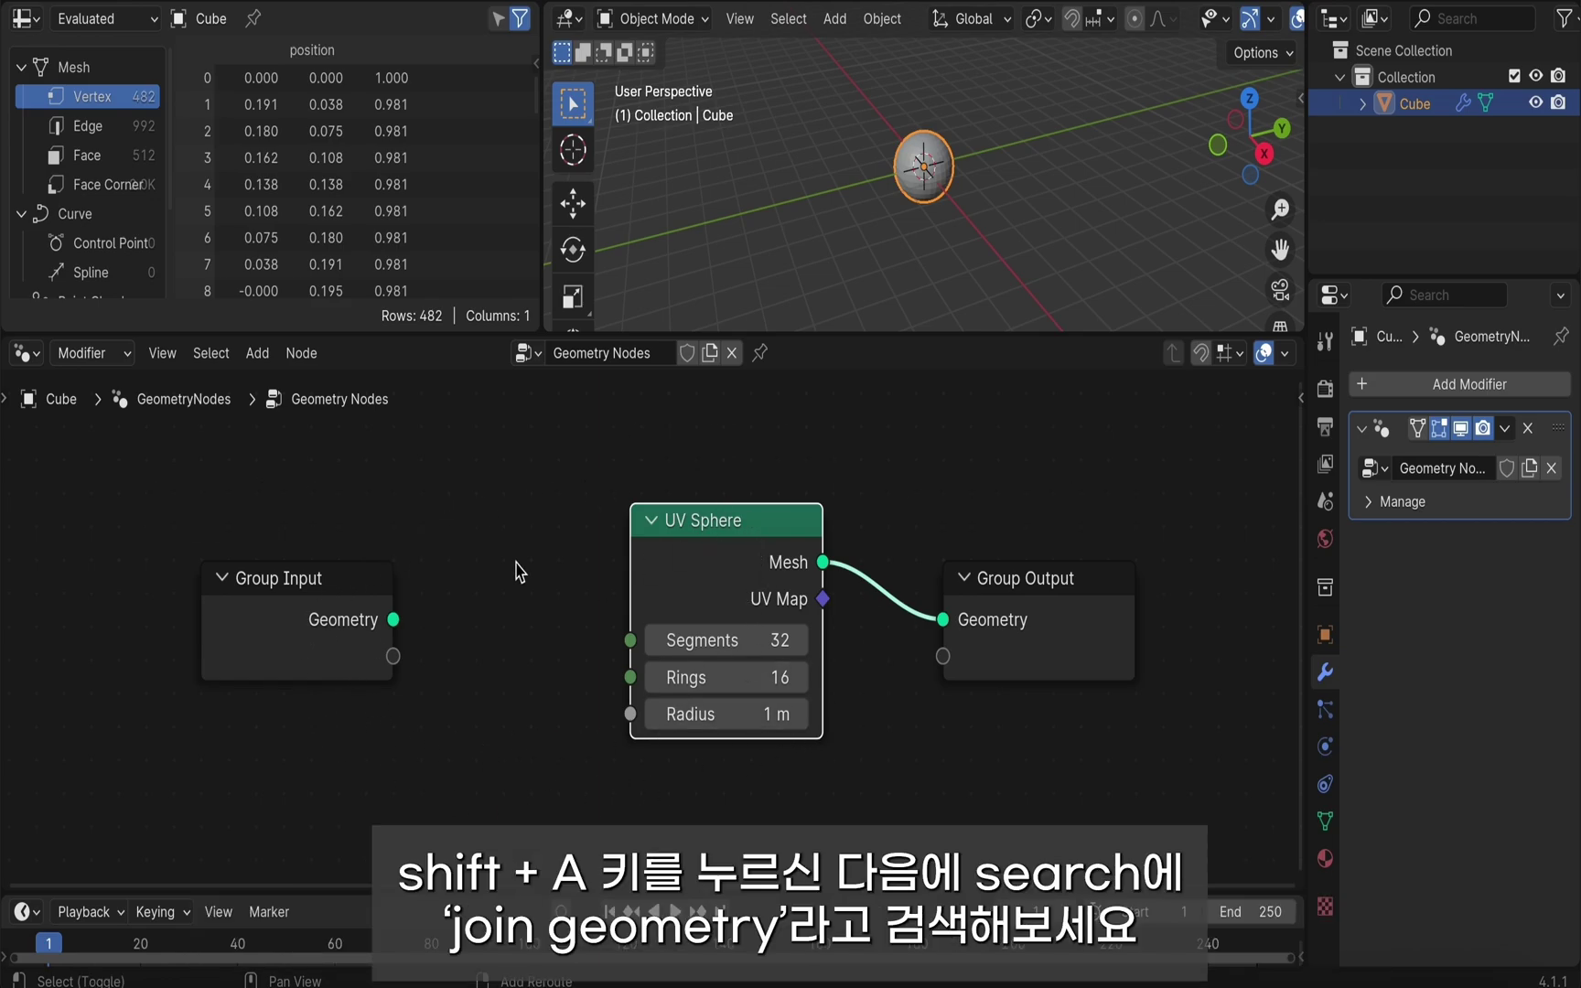
- Add an unconnected Join Geometry node above the tree and move the UV Sphere below Group Input
{"action": "key", "text": "shift+a"}
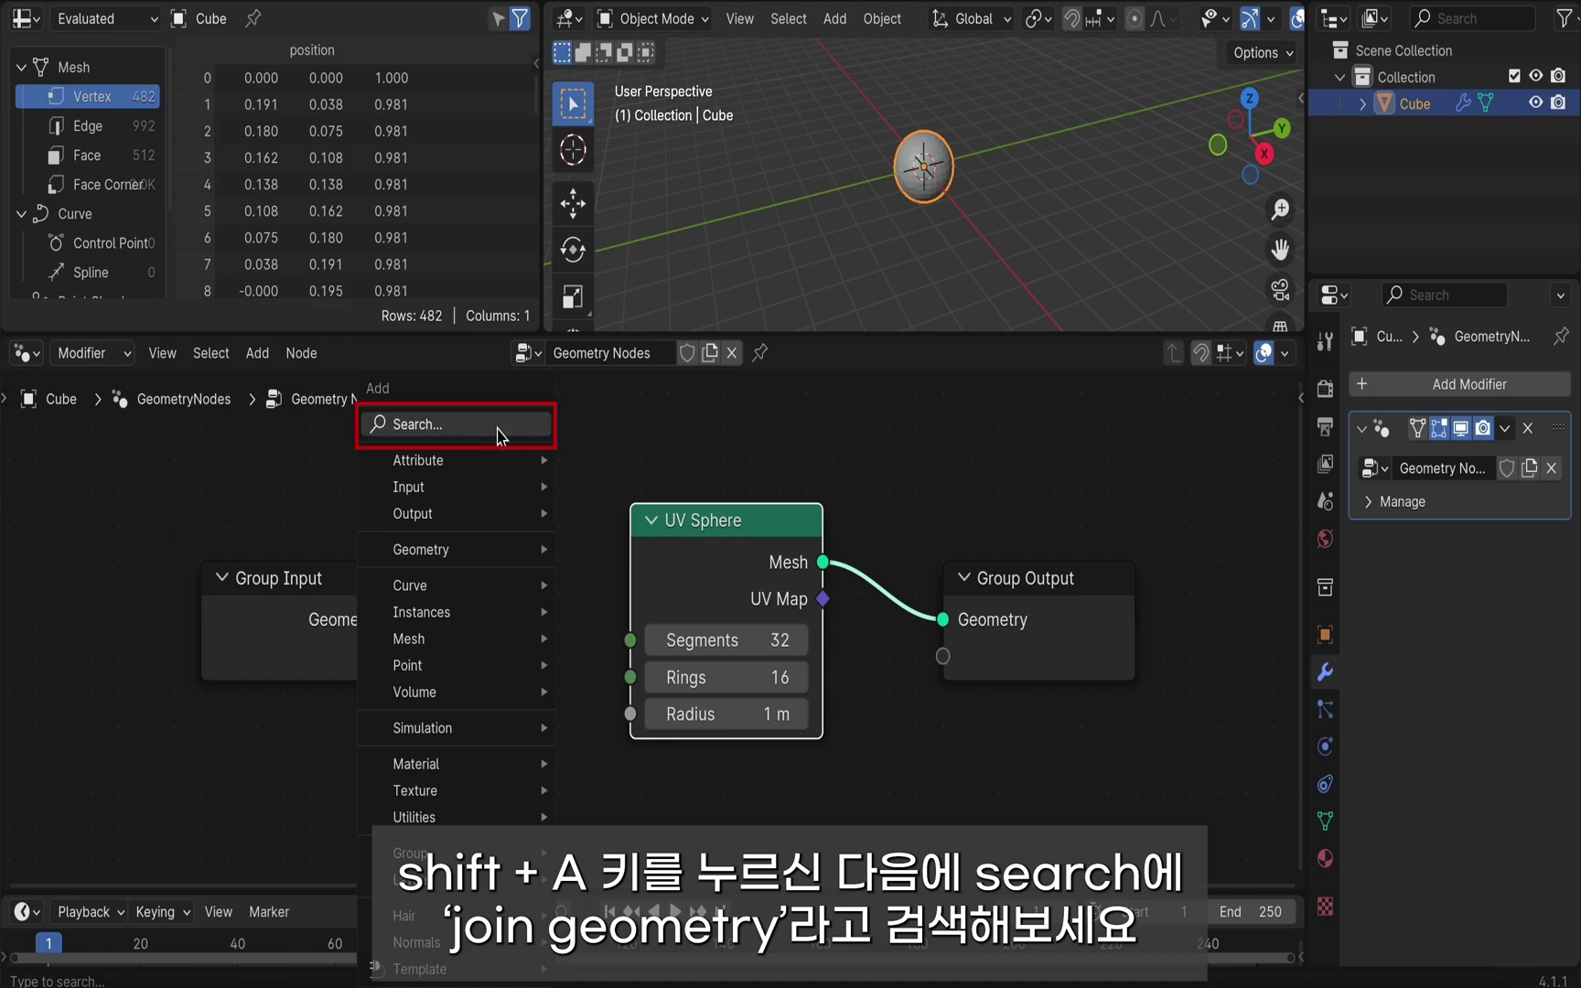
{"action": "type", "text": "join geom"}
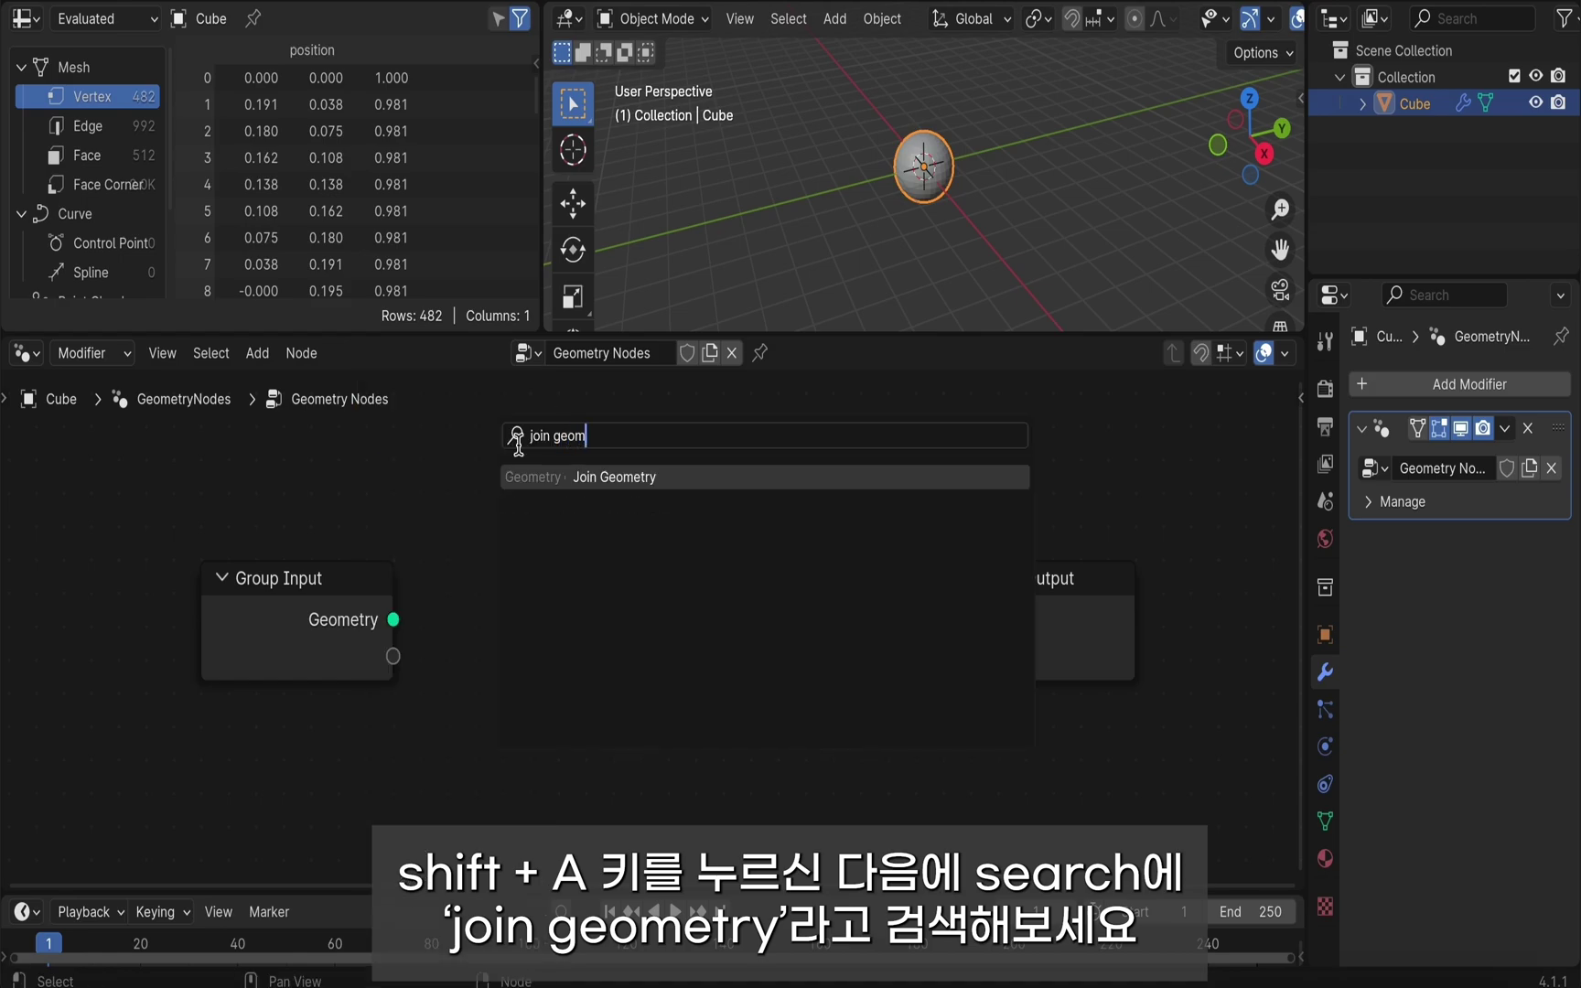
{"action": "type", "text": "etry"}
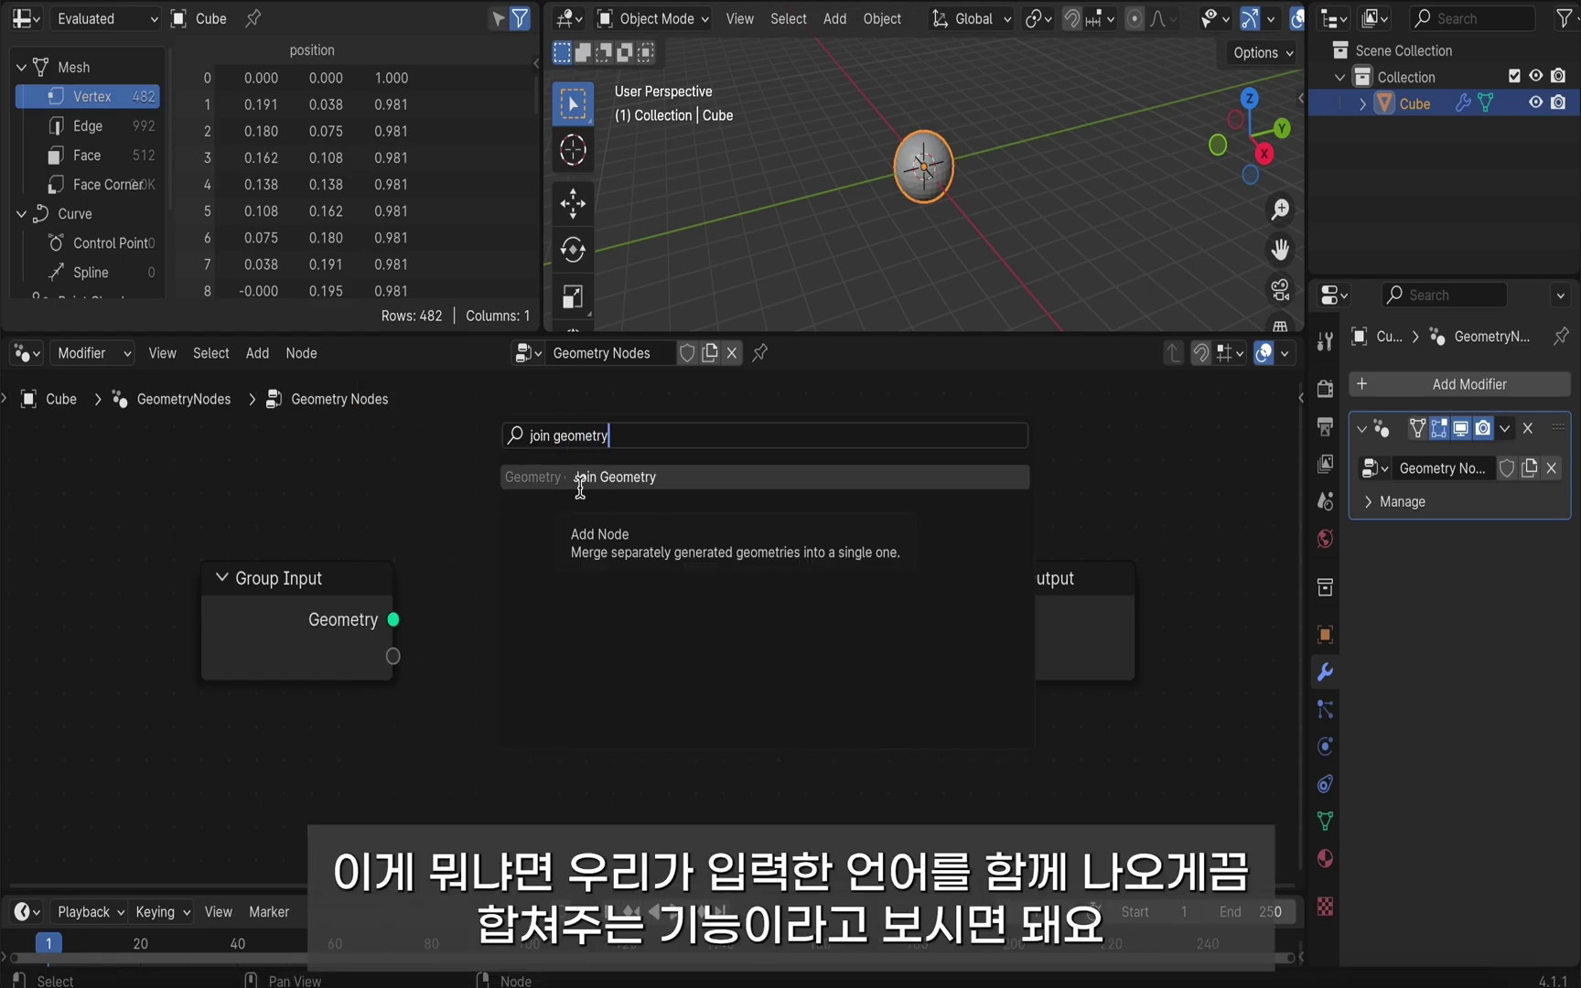
{"action": "left_click", "coordinate": [578, 483]}
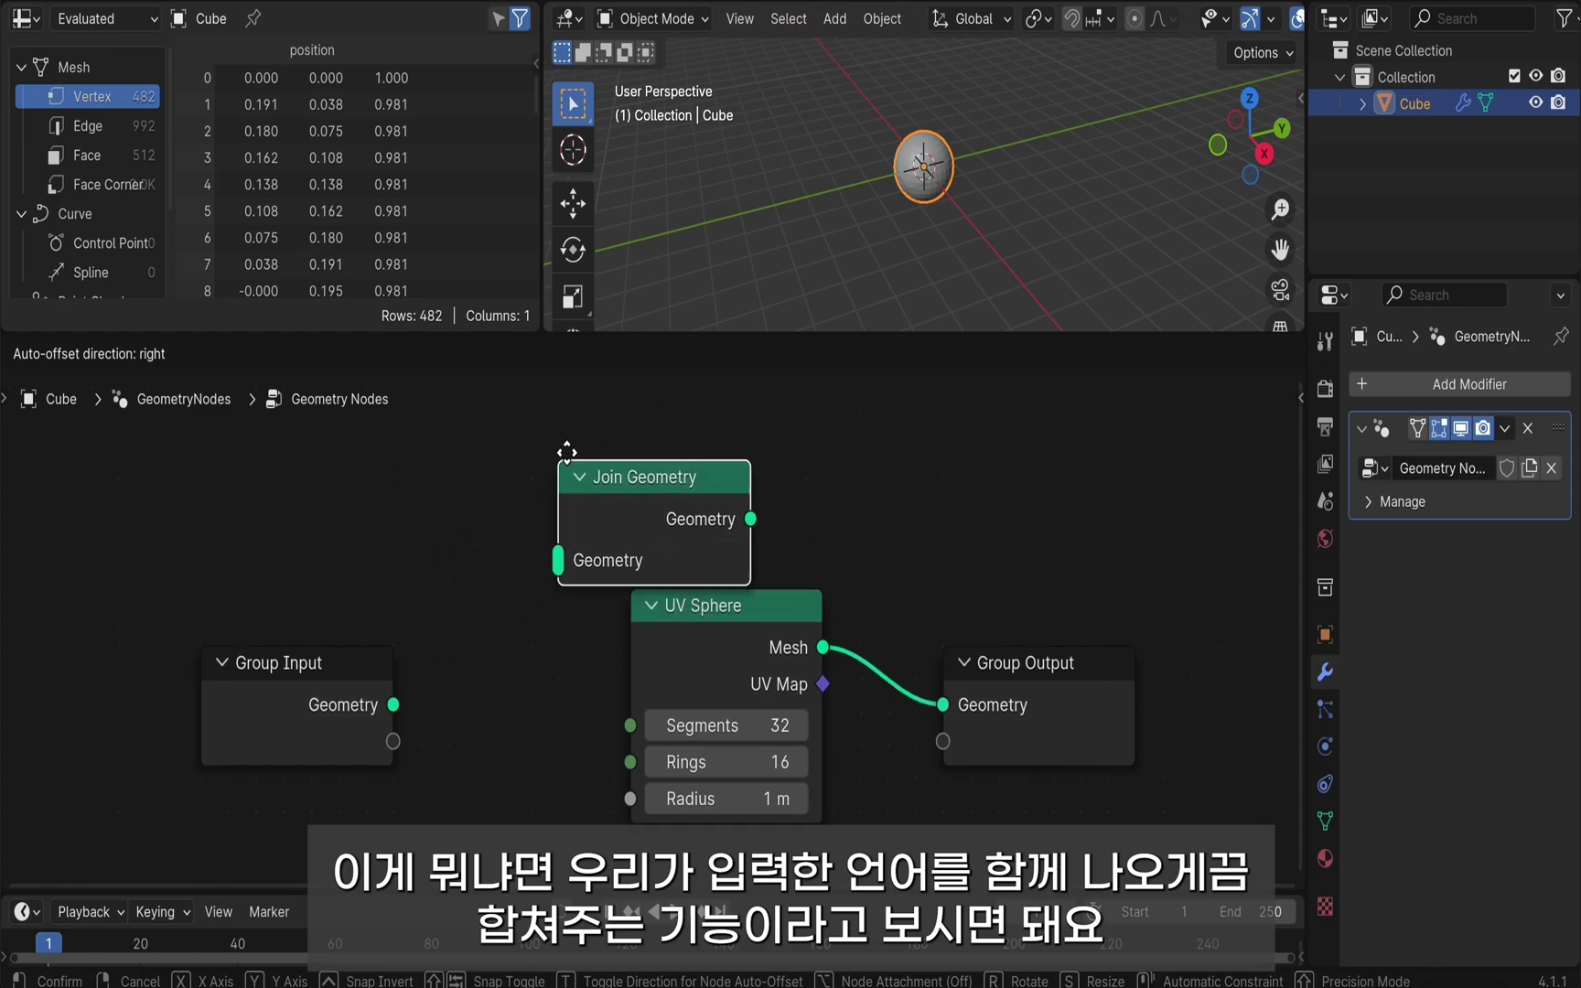
{"action": "left_click", "coordinate": [732, 434]}
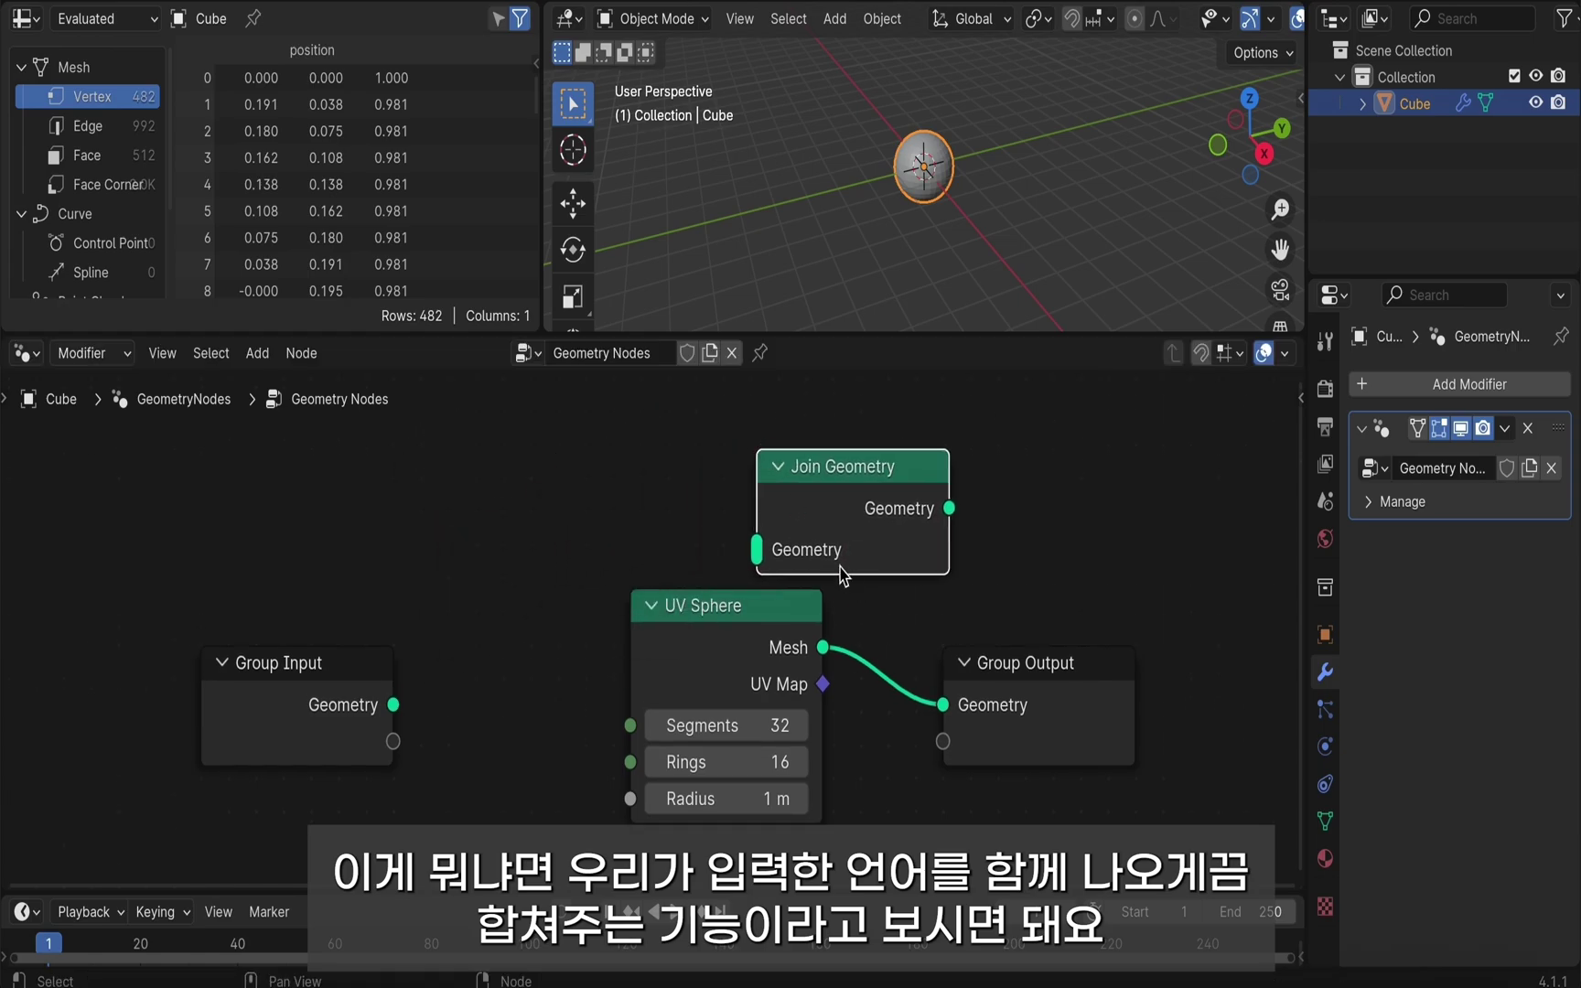
{"action": "left_click", "coordinate": [709, 682]}
{"action": "left_click_drag", "start_coordinate": [709, 682], "coordinate": [530, 722]}
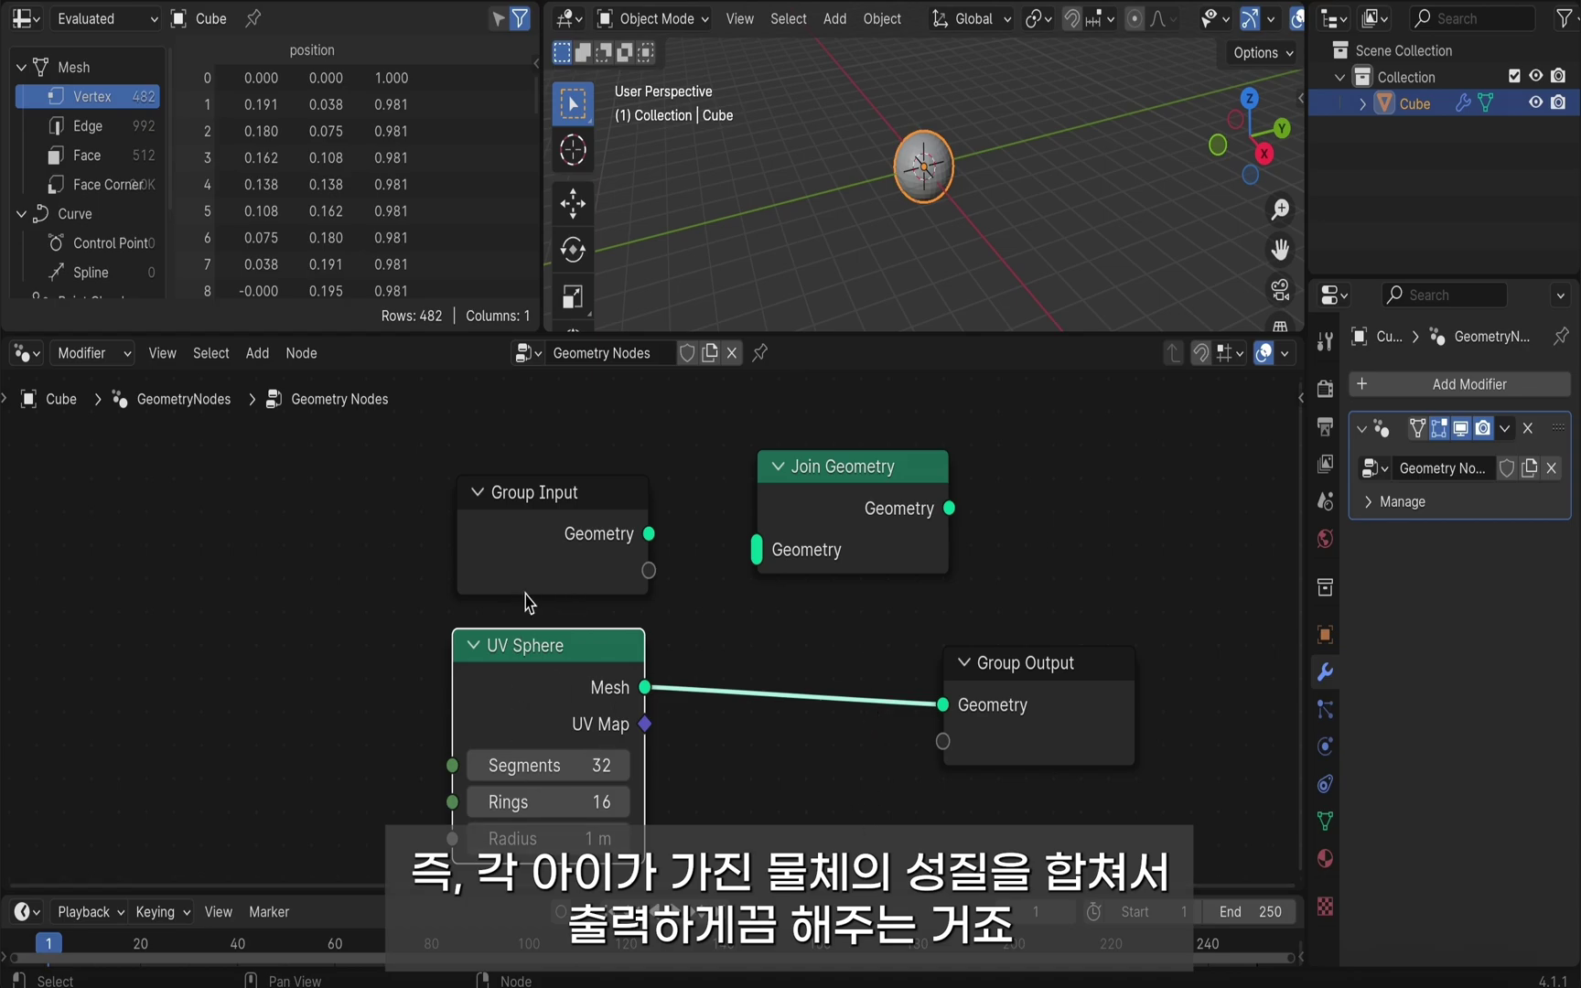
- Feed Group Input geometry and the UV Sphere mesh into Join Geometry, giving 490 vertices
{"action": "left_click_drag", "start_coordinate": [649, 533], "coordinate": [755, 549]}
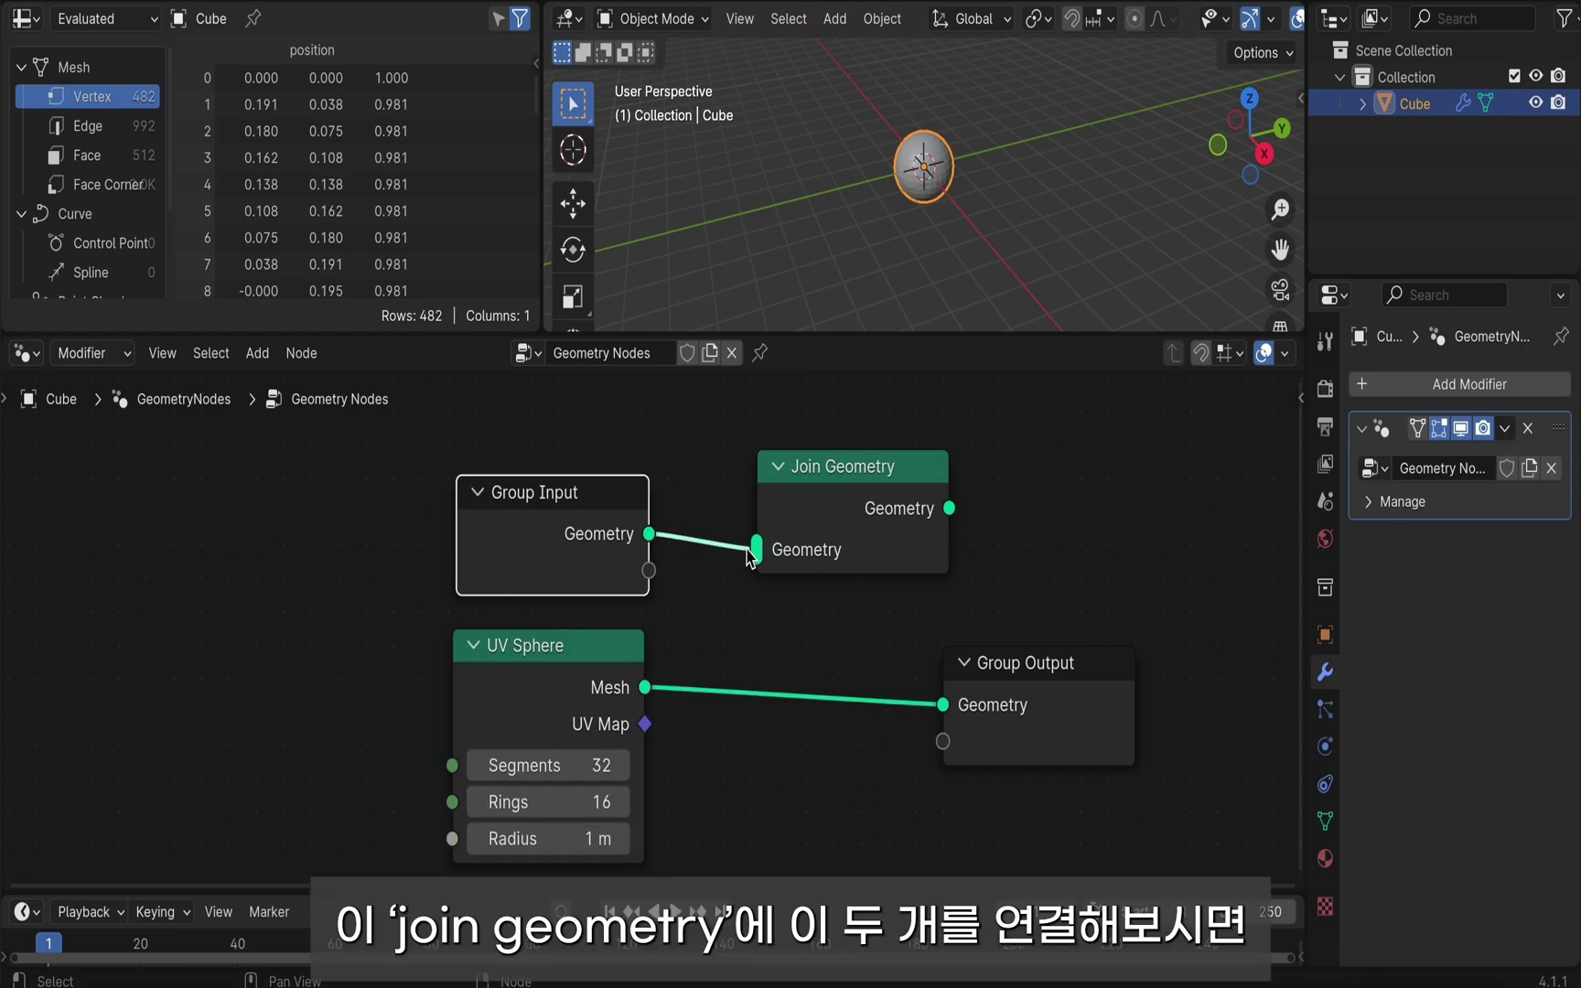
{"action": "left_click_drag", "start_coordinate": [645, 687], "coordinate": [755, 549]}
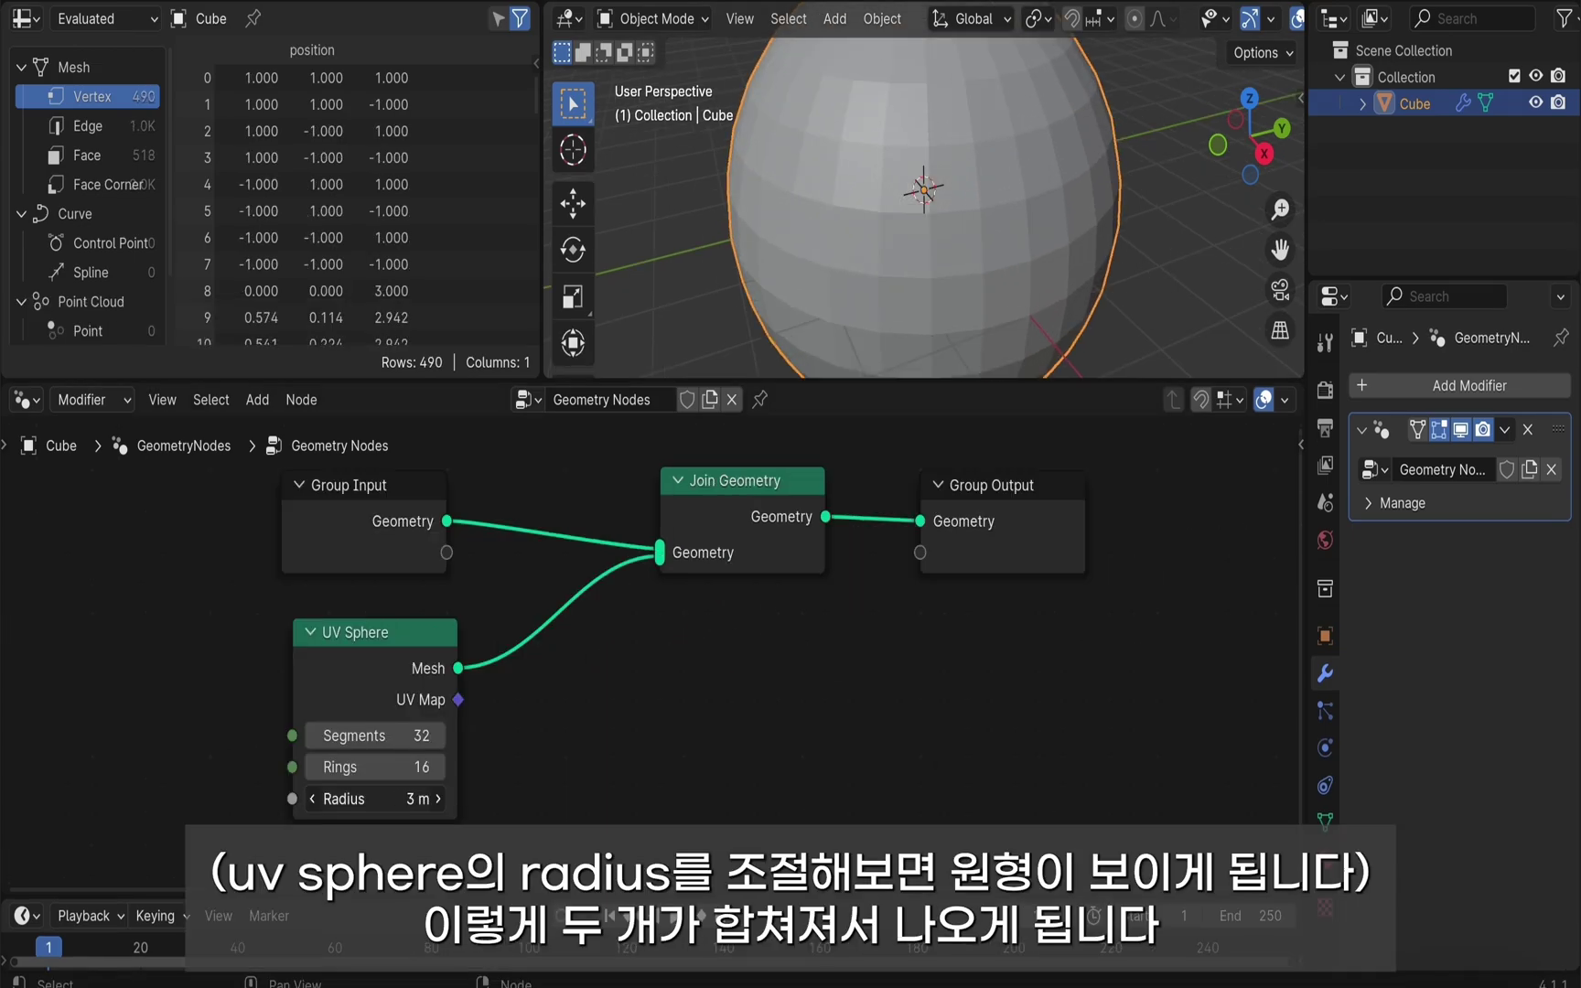
{"action": "left_click_drag", "start_coordinate": [375, 798], "coordinate": [329, 799]}
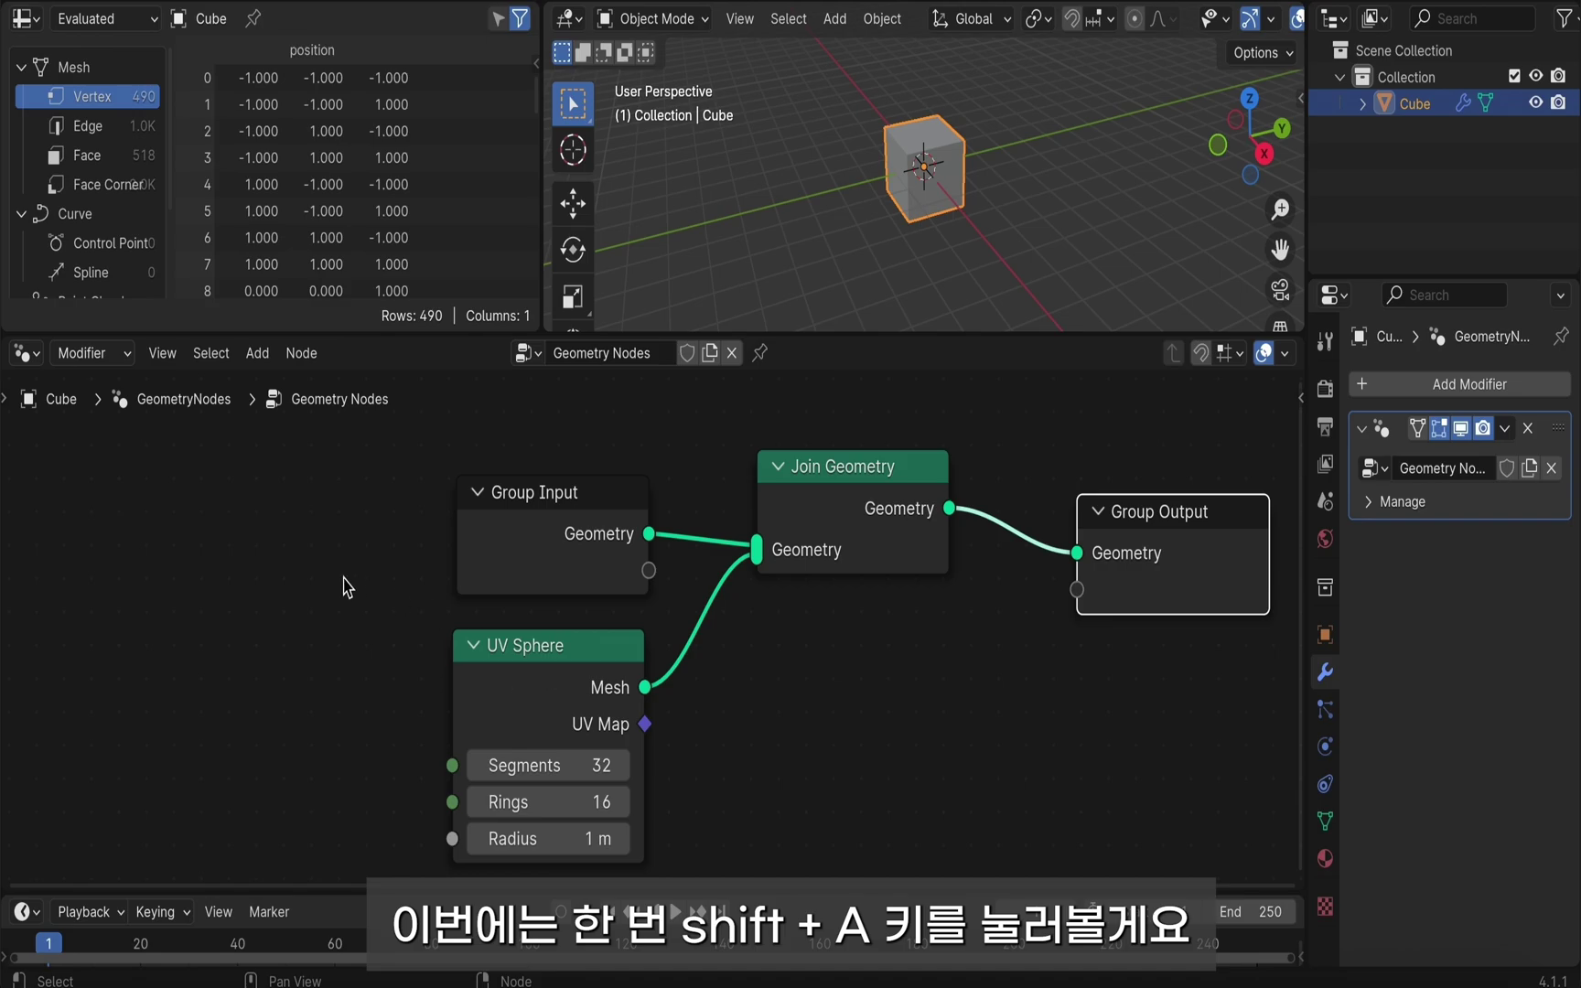
{"action": "key", "text": "shift+a"}
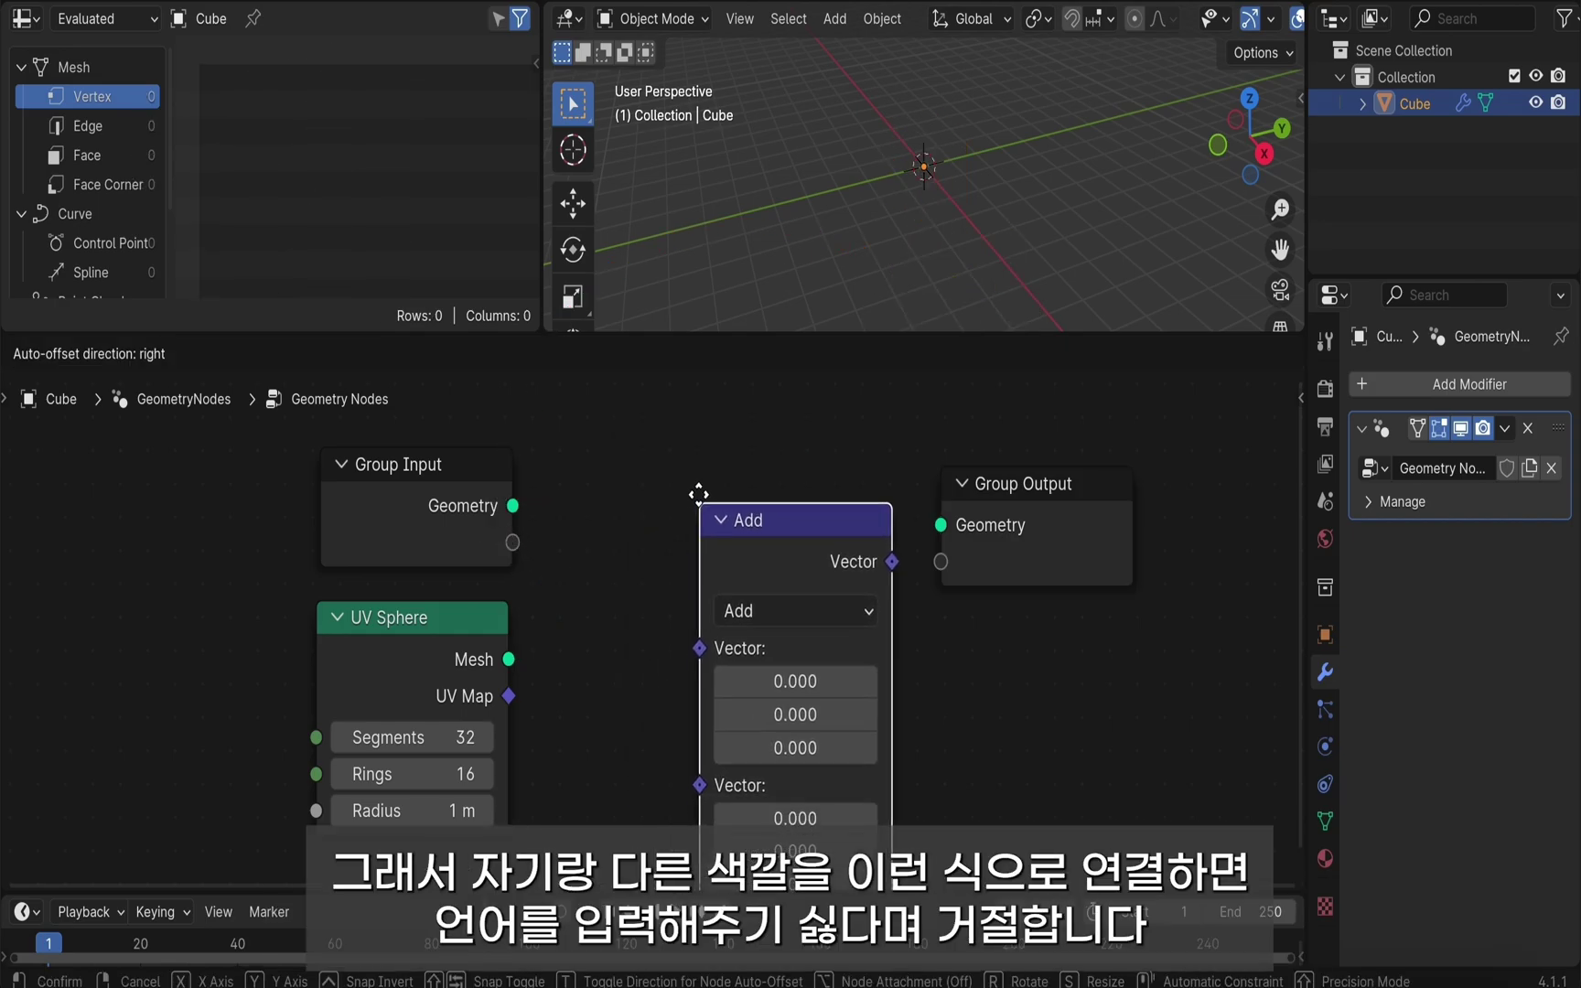
- Position the vector Add node, feed it Group Input geometry, and link the UV Sphere mesh to Group Output
{"action": "left_click_drag", "start_coordinate": [699, 497], "coordinate": [611, 419]}
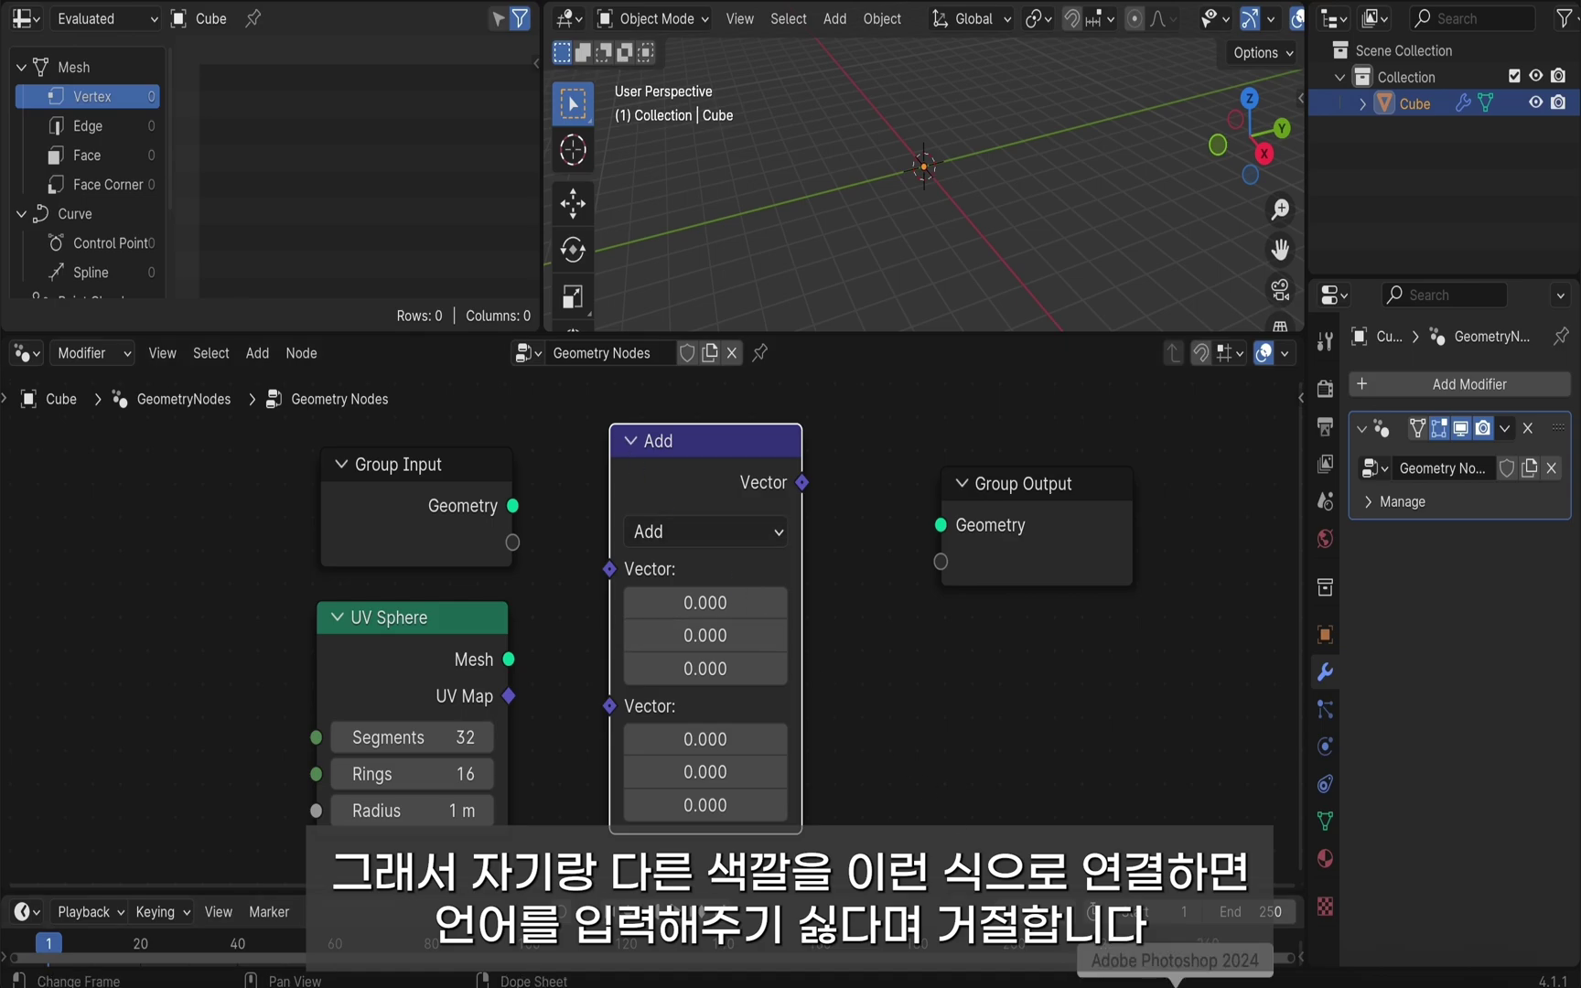
{"action": "left_click_drag", "start_coordinate": [512, 506], "coordinate": [609, 569]}
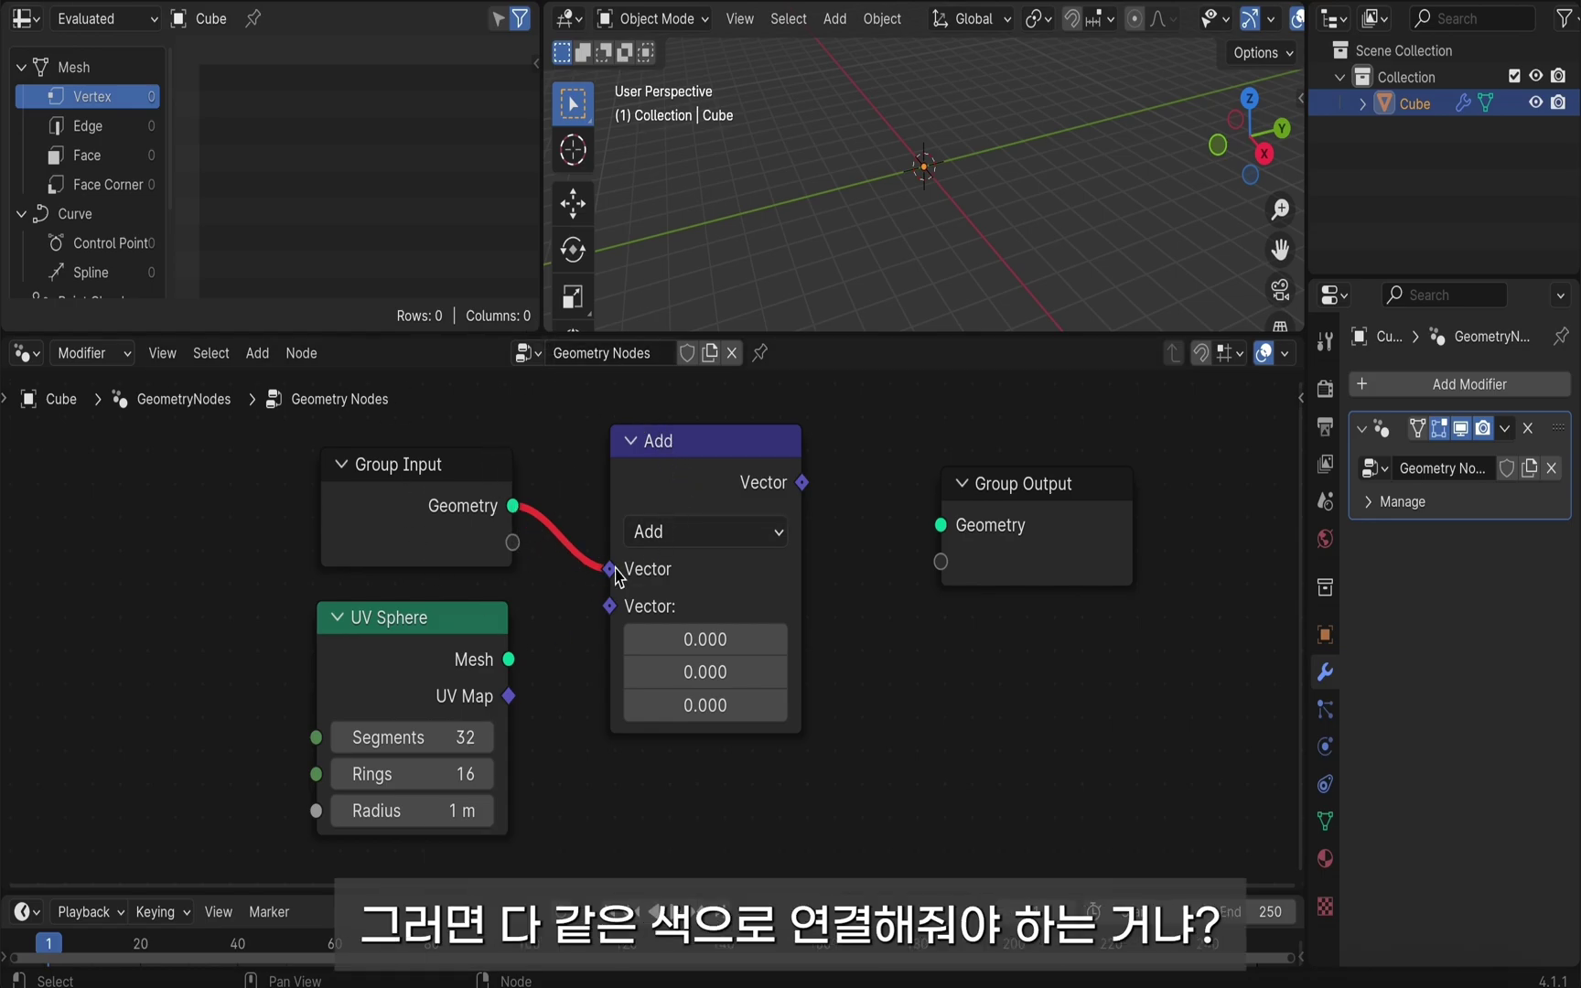
{"action": "mouse_move", "coordinate": [609, 569]}
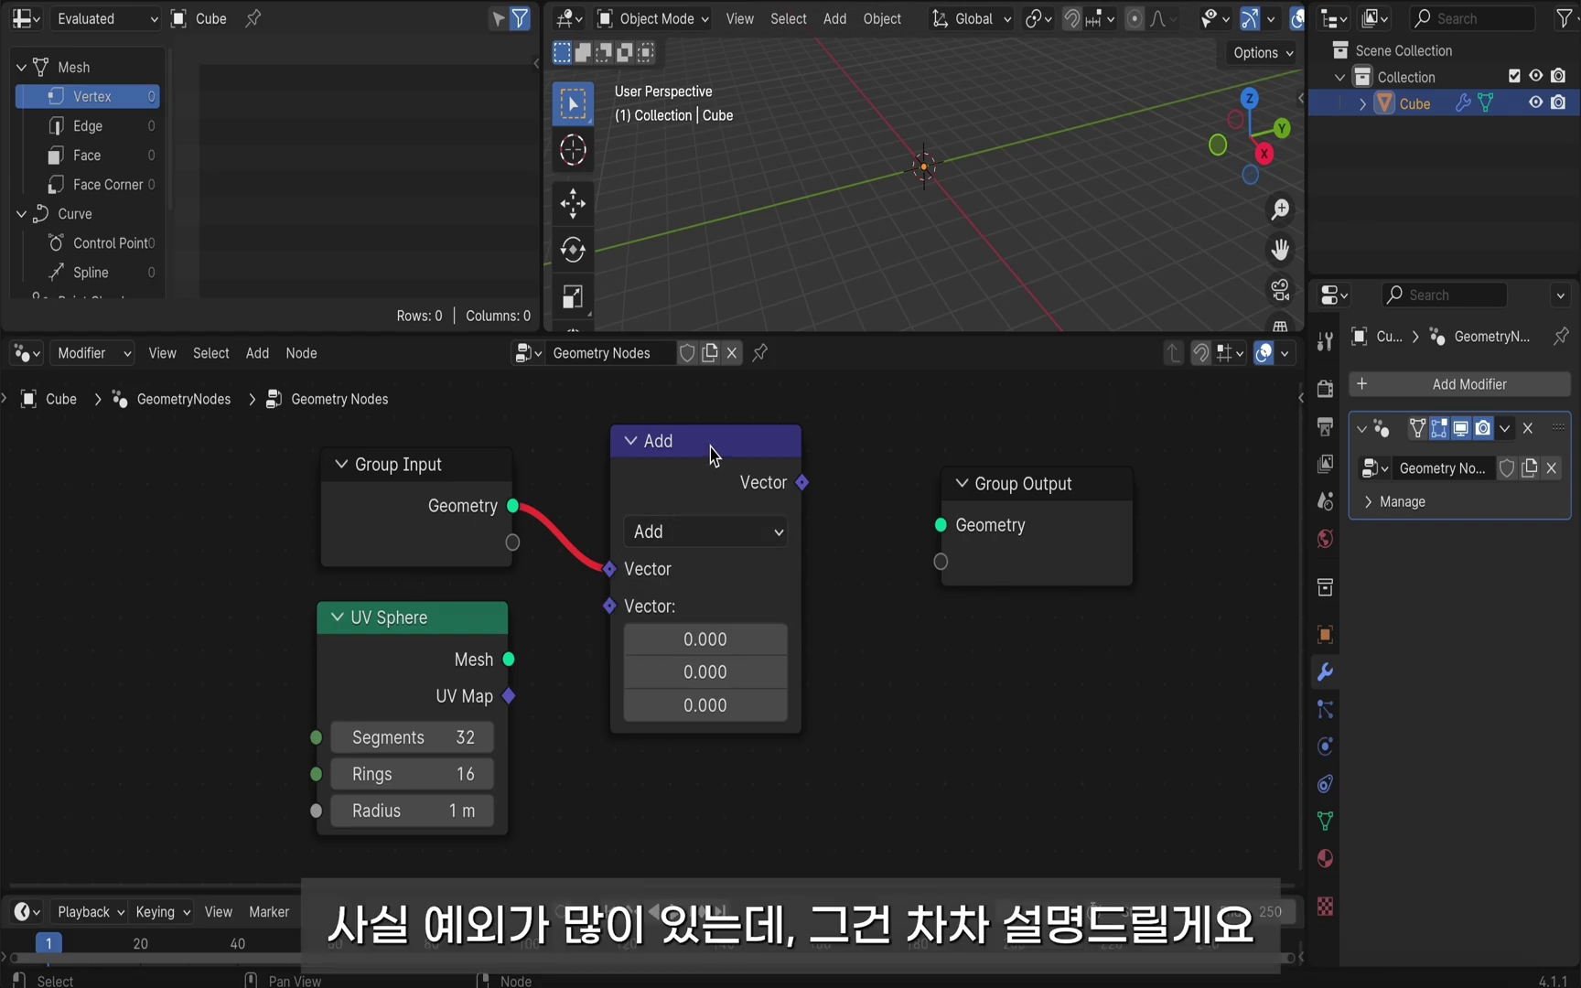
{"action": "left_click", "coordinate": [710, 445]}
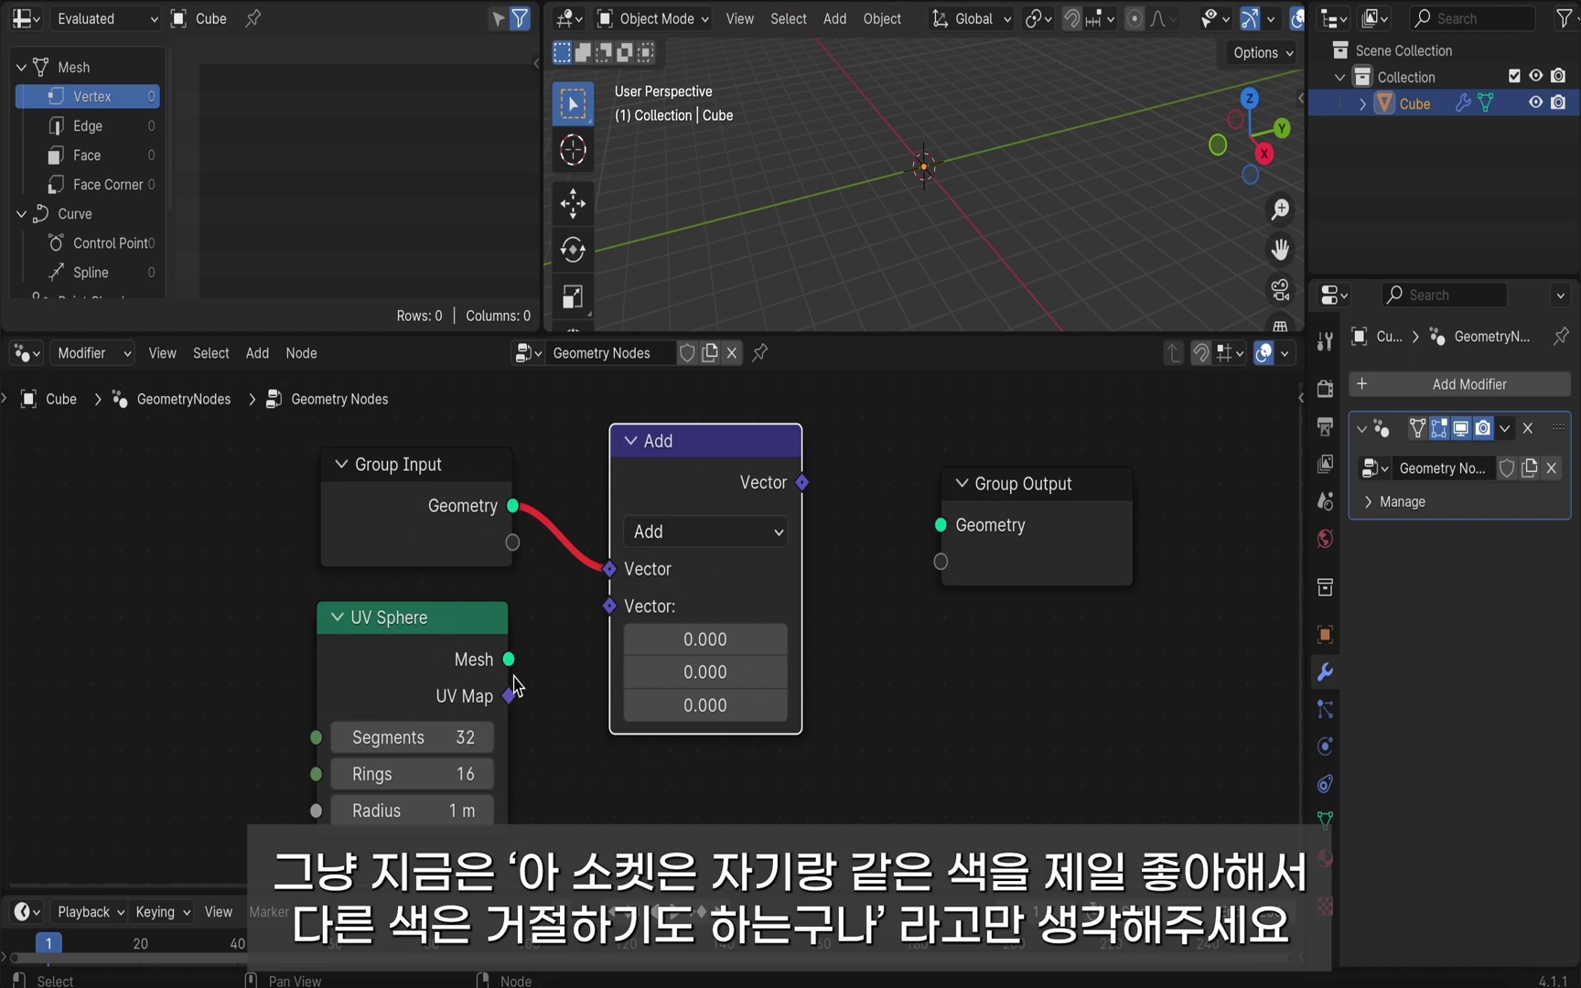
{"action": "left_click_drag", "start_coordinate": [510, 661], "coordinate": [941, 525]}
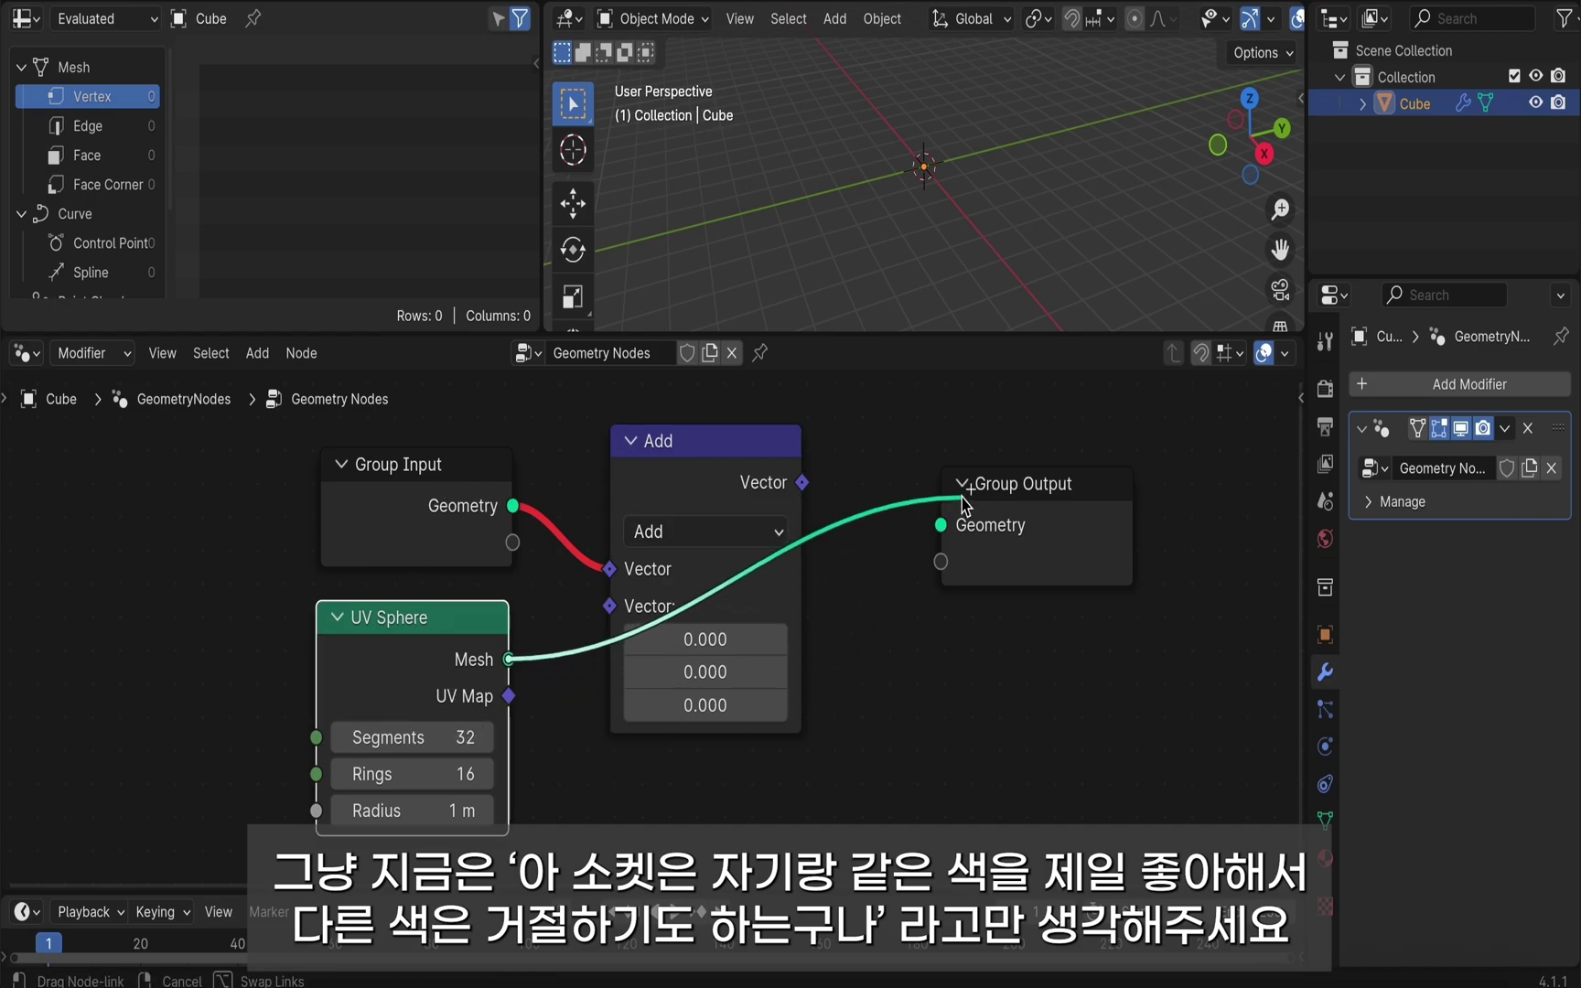